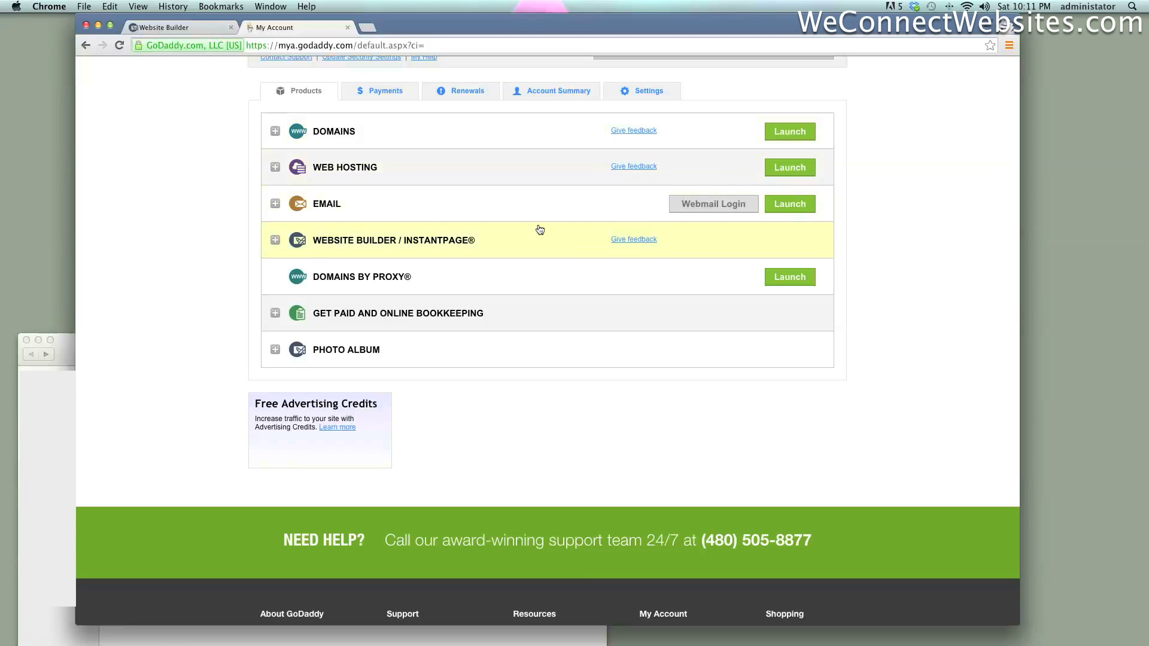
- Expand the Website Builder accounts list and highlight the wsb.weconnectwebsites.com account
click(495, 246)
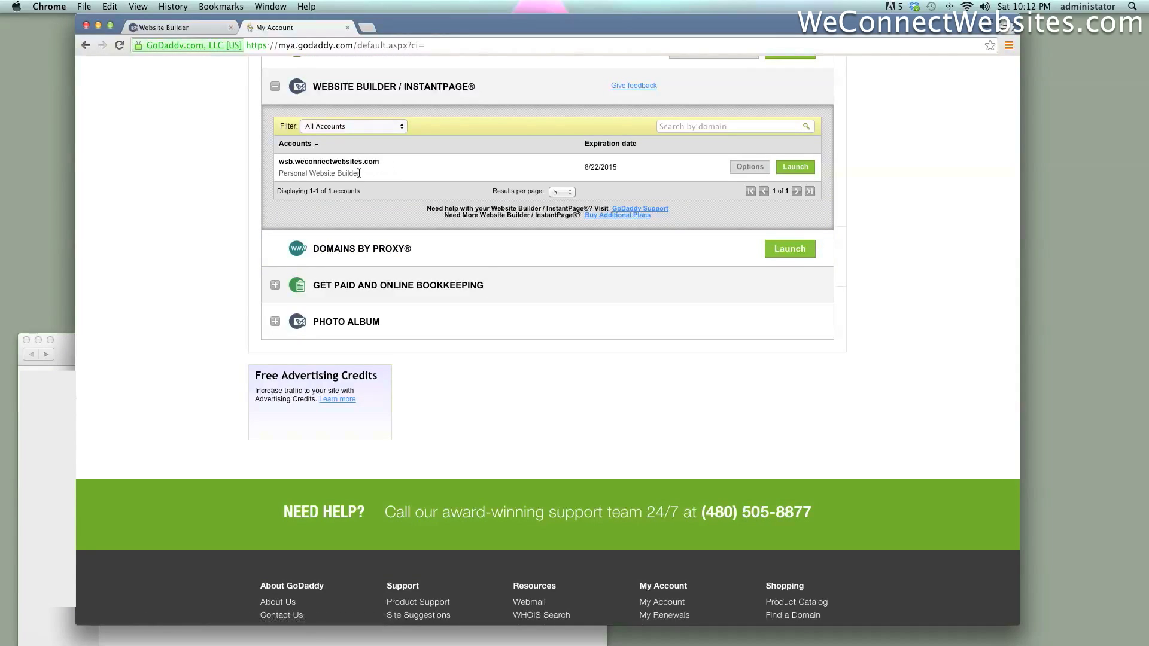
drag(279, 162, 383, 163)
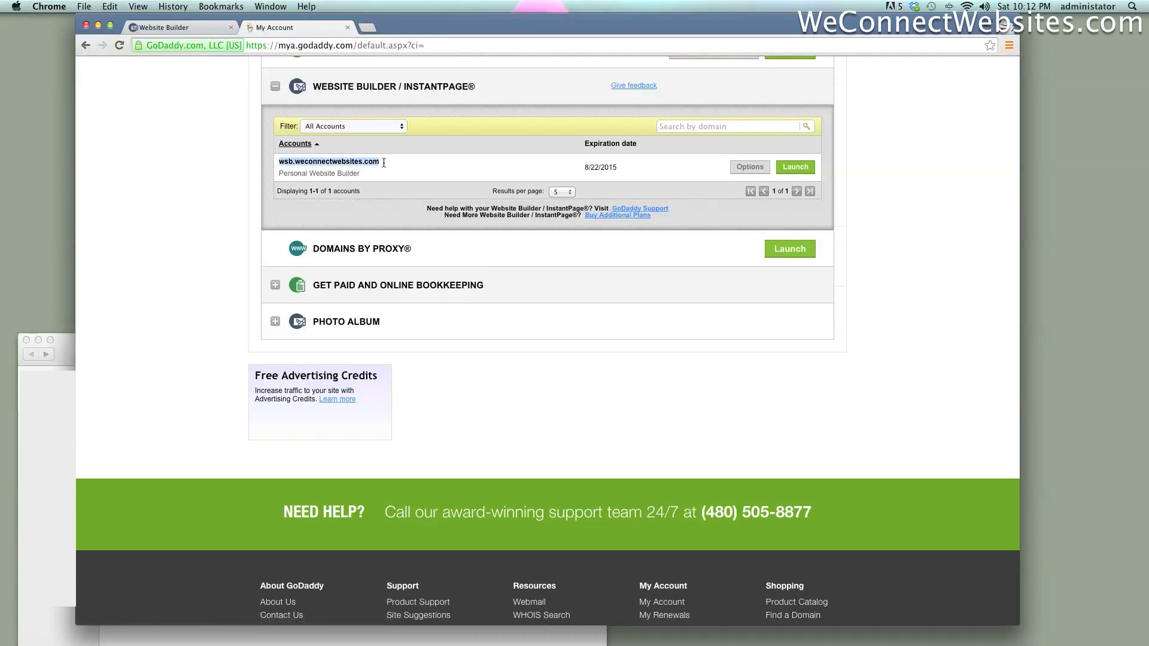
- Launch the wsb.weconnectwebsites.com builder and select its IP address 72.167.131.10
click(800, 172)
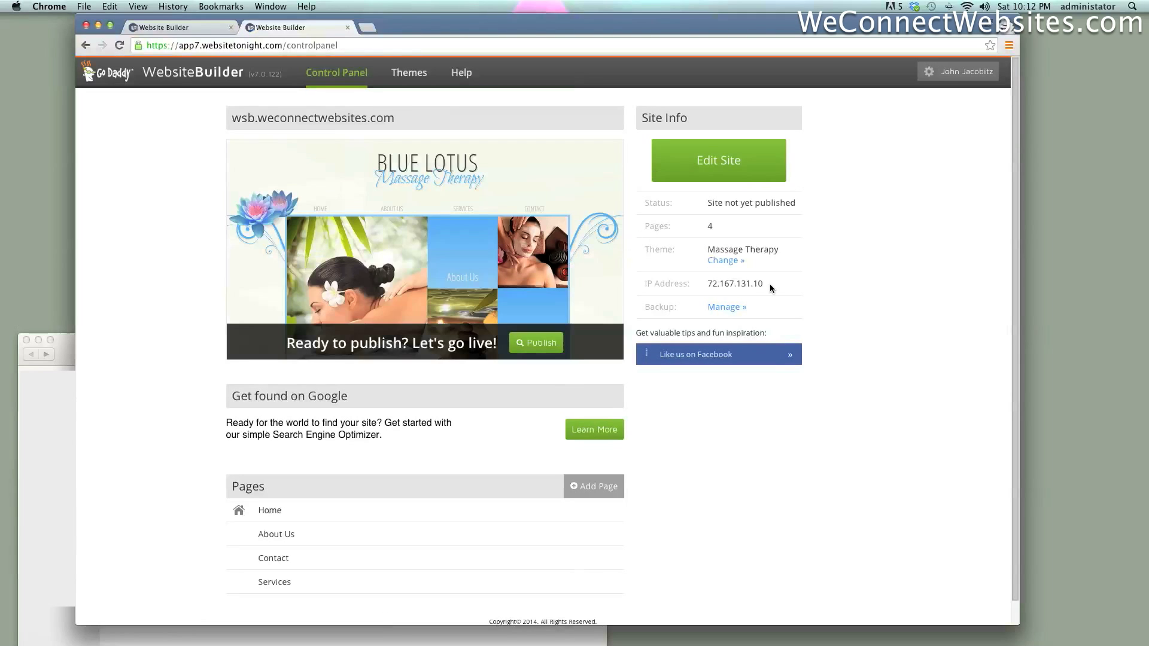
mouse_move(770, 283)
mouse_down()
mouse_move(708, 283)
mouse_move(763, 284)
mouse_up()
click(713, 281)
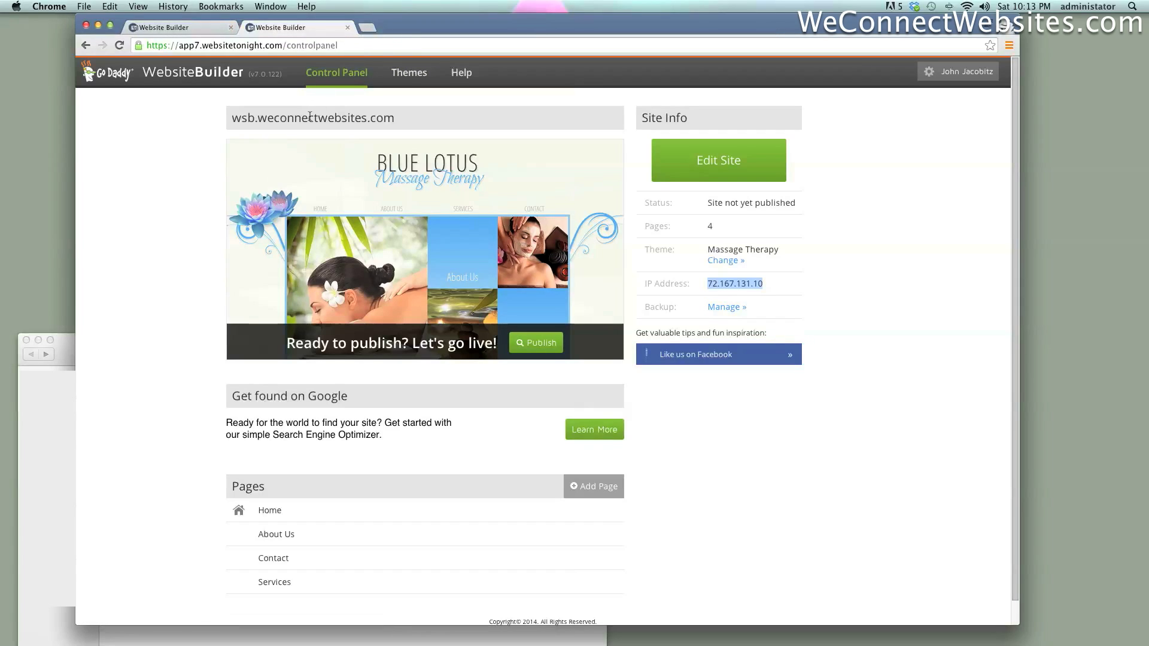
- Return to My Account and open the DNS zone file for weconnectwebsites.com
key(super+bracketleft)
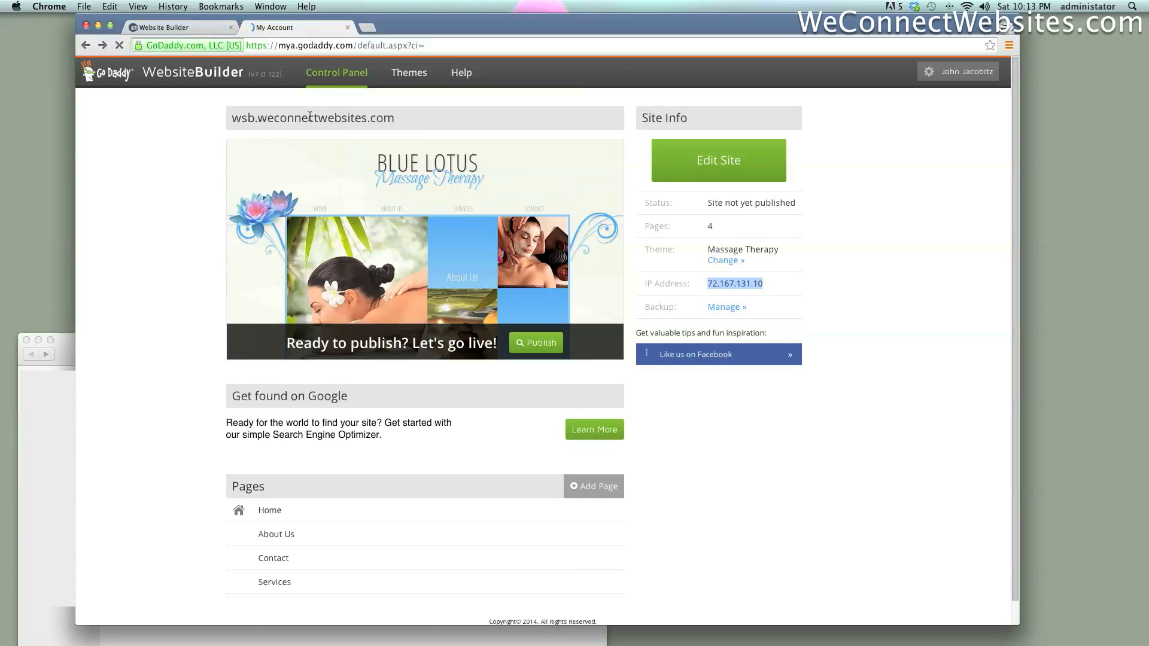
scroll(309, 115, up, 3)
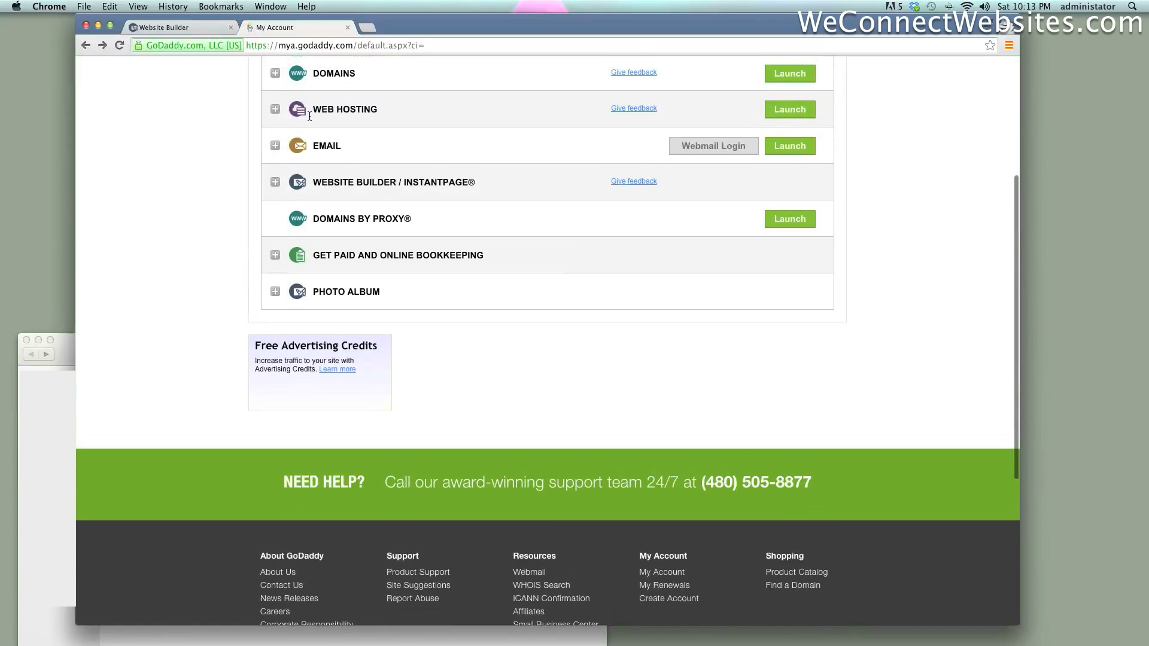
scroll(310, 115, up, 4)
scroll(310, 115, down, 3)
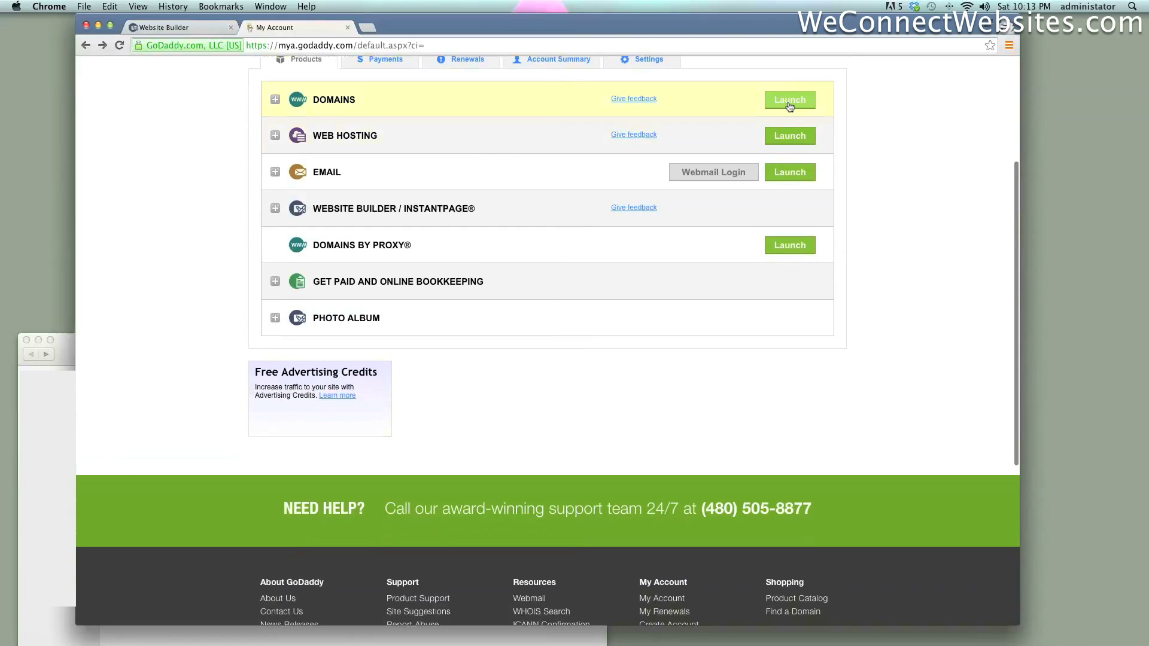
click(790, 101)
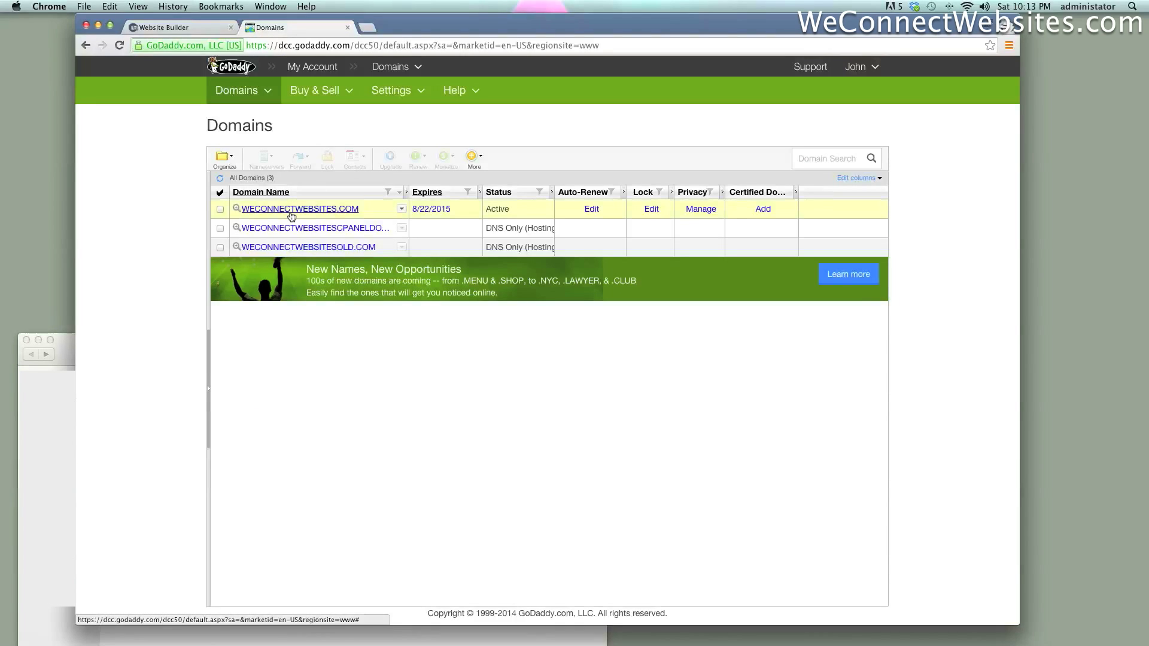
click(291, 213)
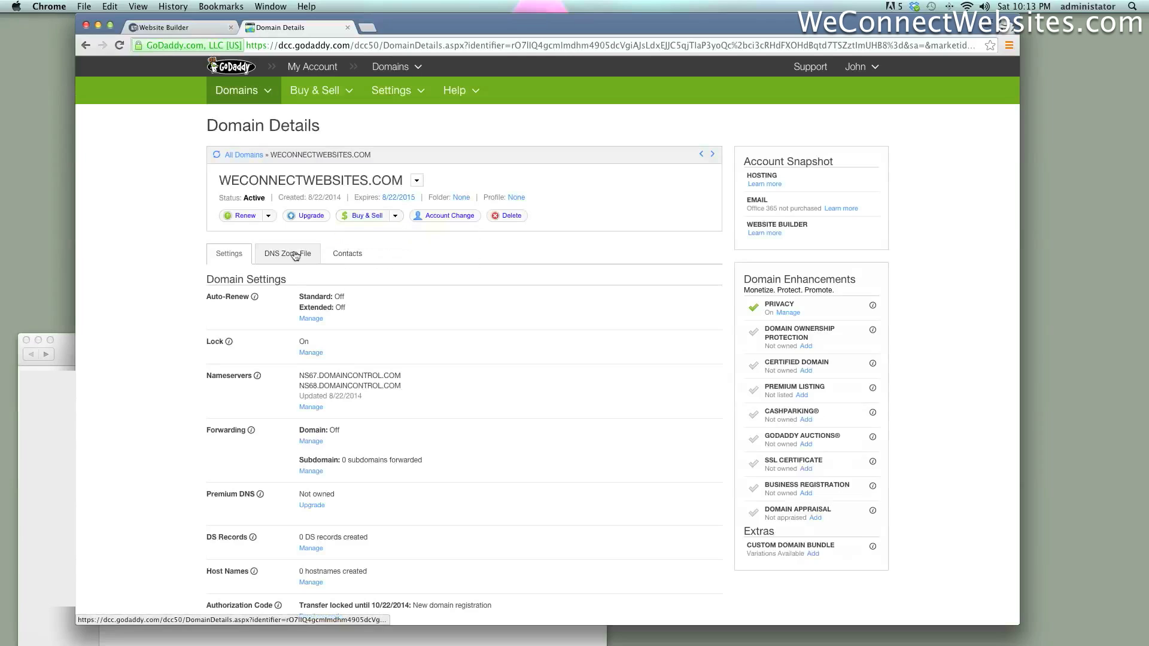
click(294, 254)
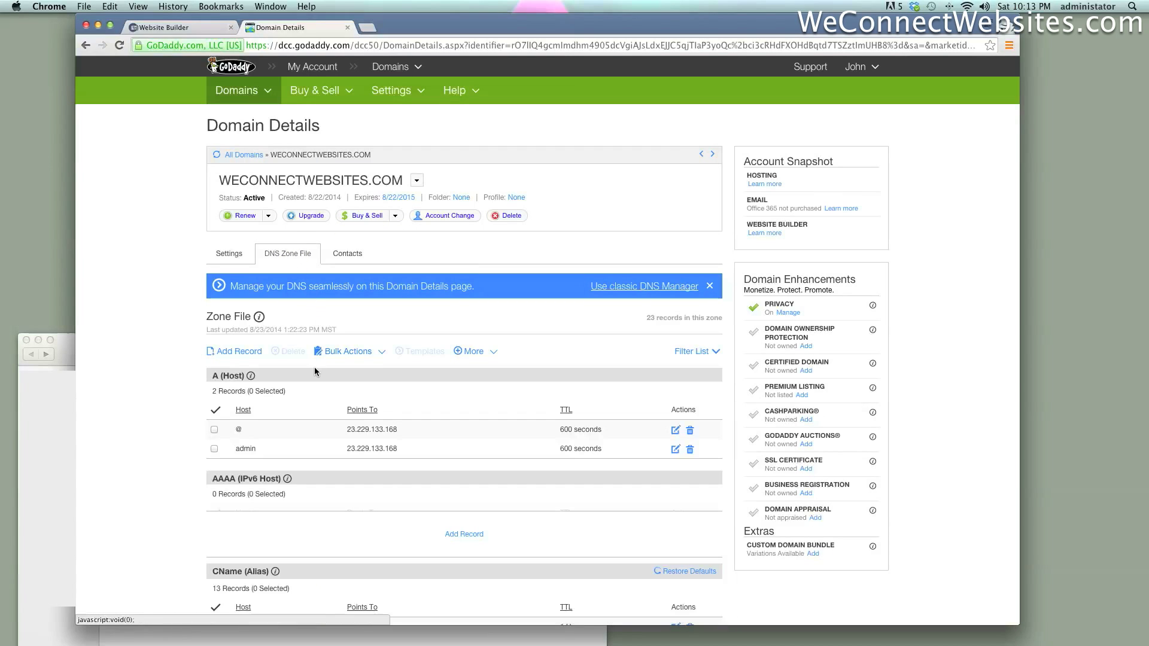
- Review the existing @ and admin A records pointing to 23.229.133.168
scroll(300, 382, down, 3)
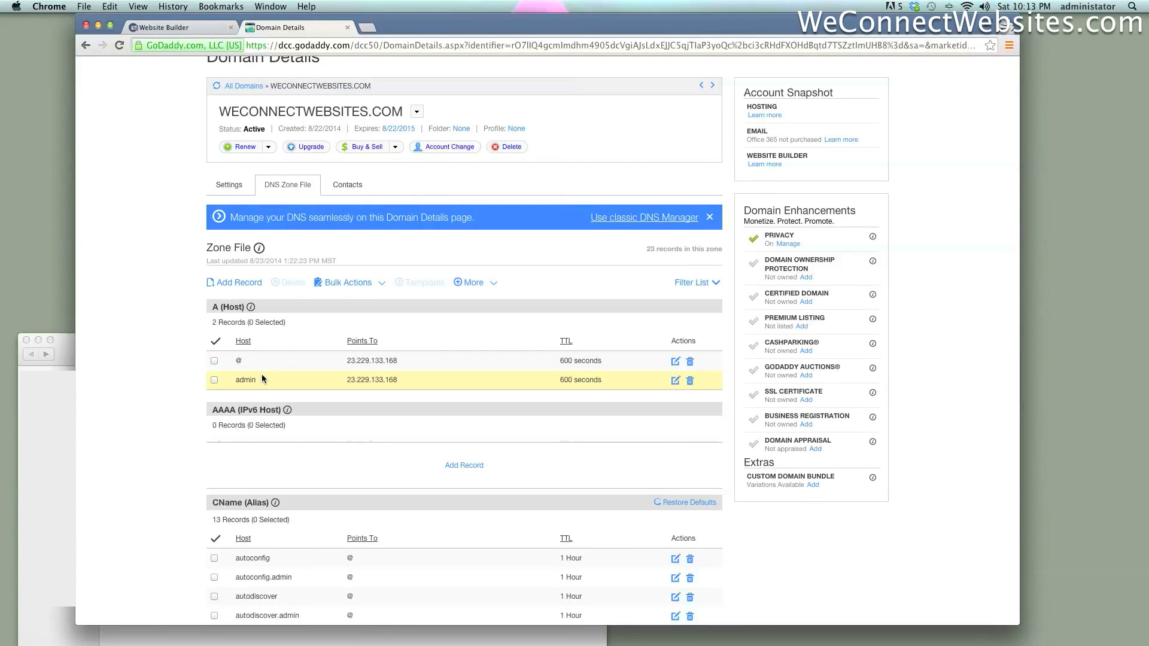
click(401, 361)
drag(403, 360, 245, 365)
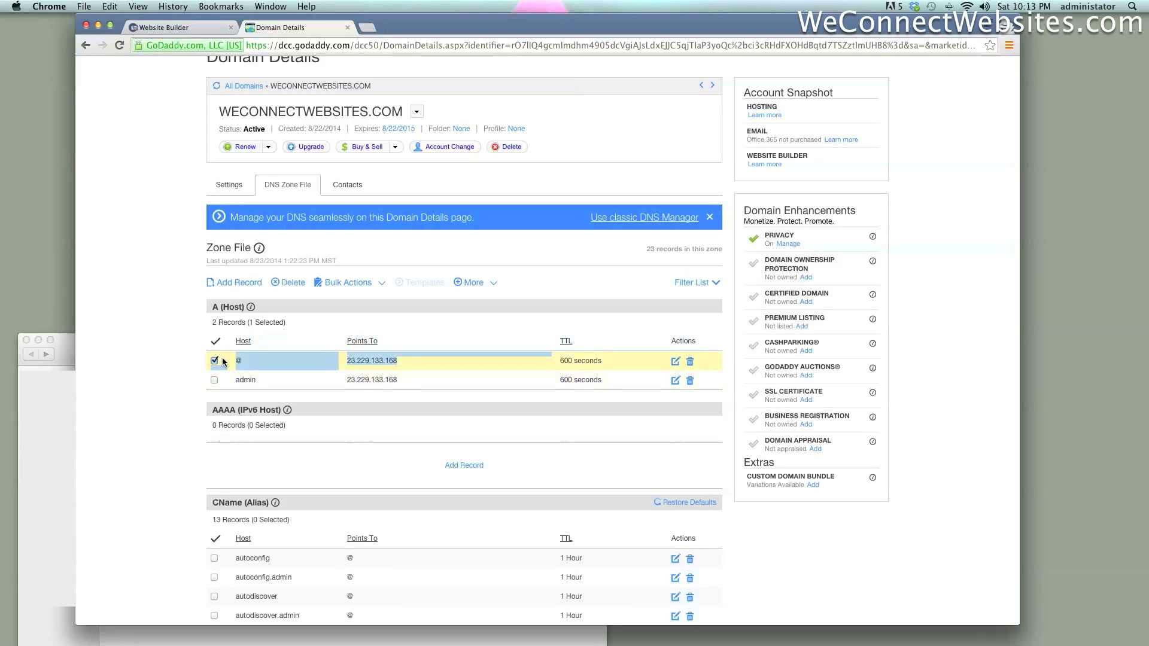
click(415, 382)
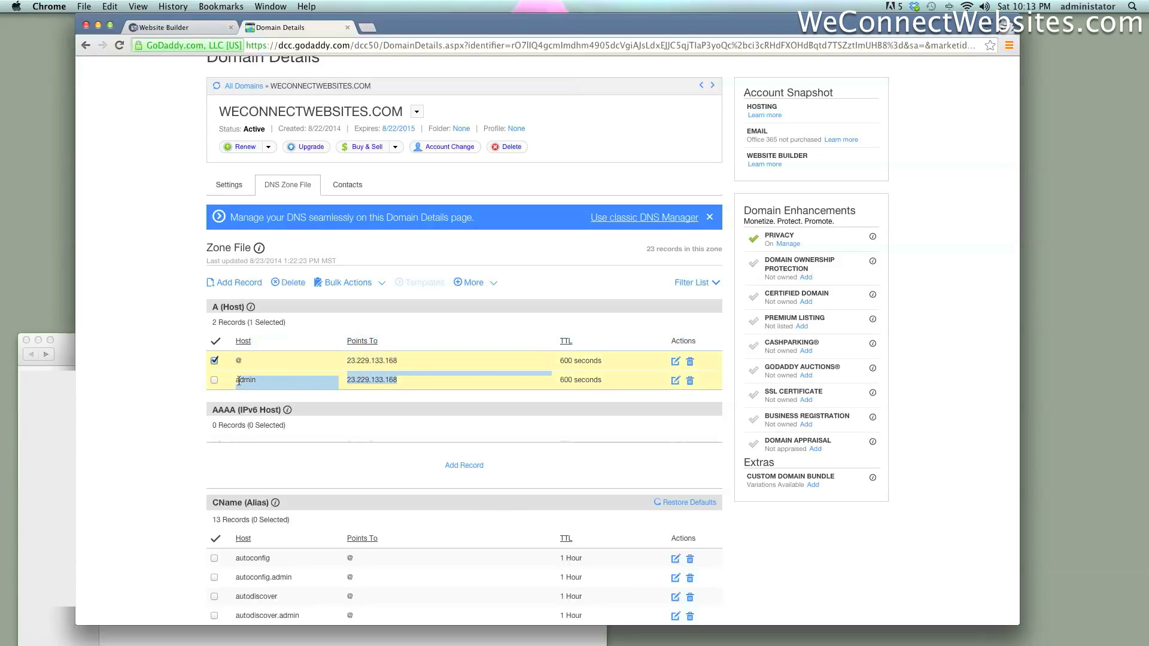
click(494, 376)
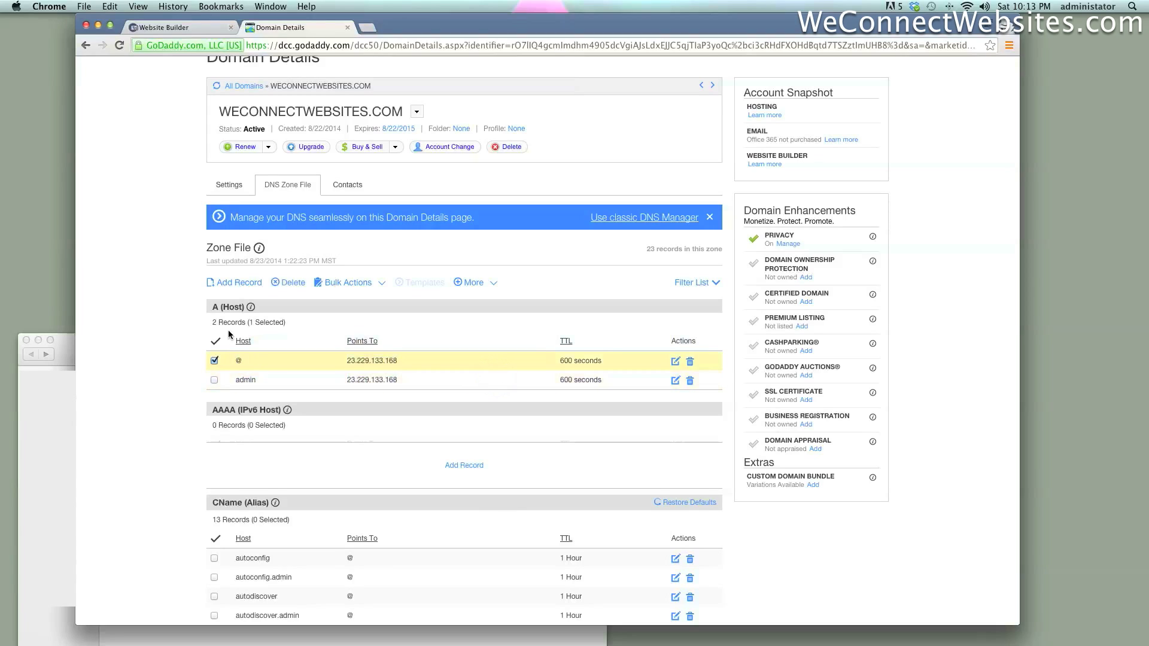
- Add an A (Host) record with host wsb pointing to the pasted IP 72.167.131.10
click(233, 285)
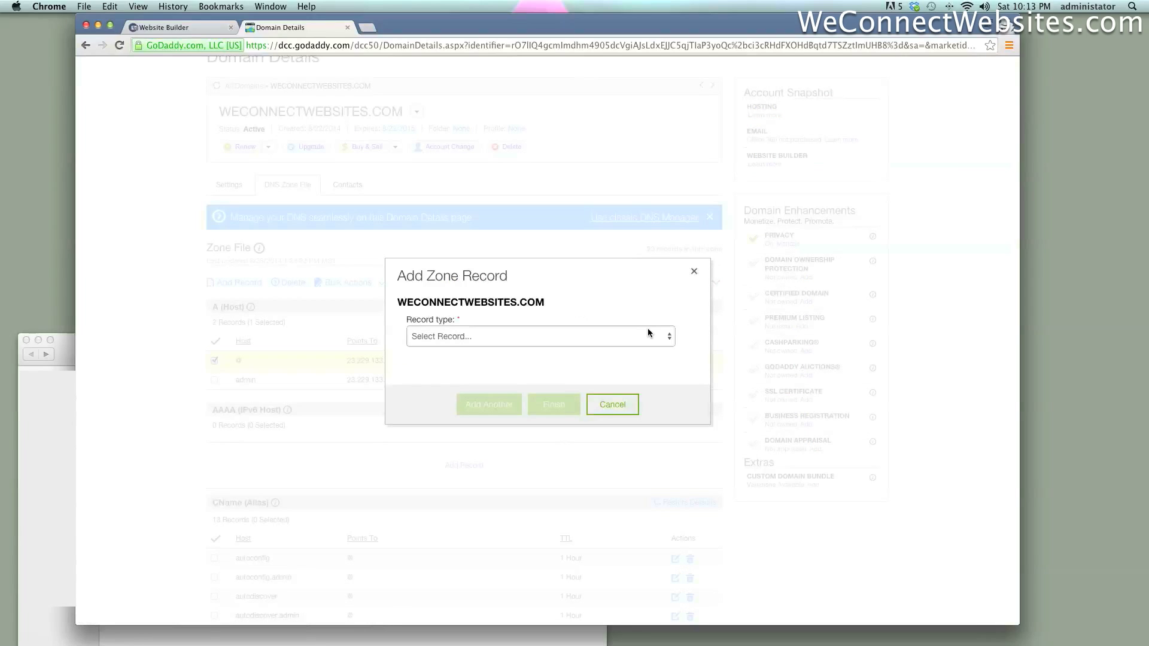
click(540, 336)
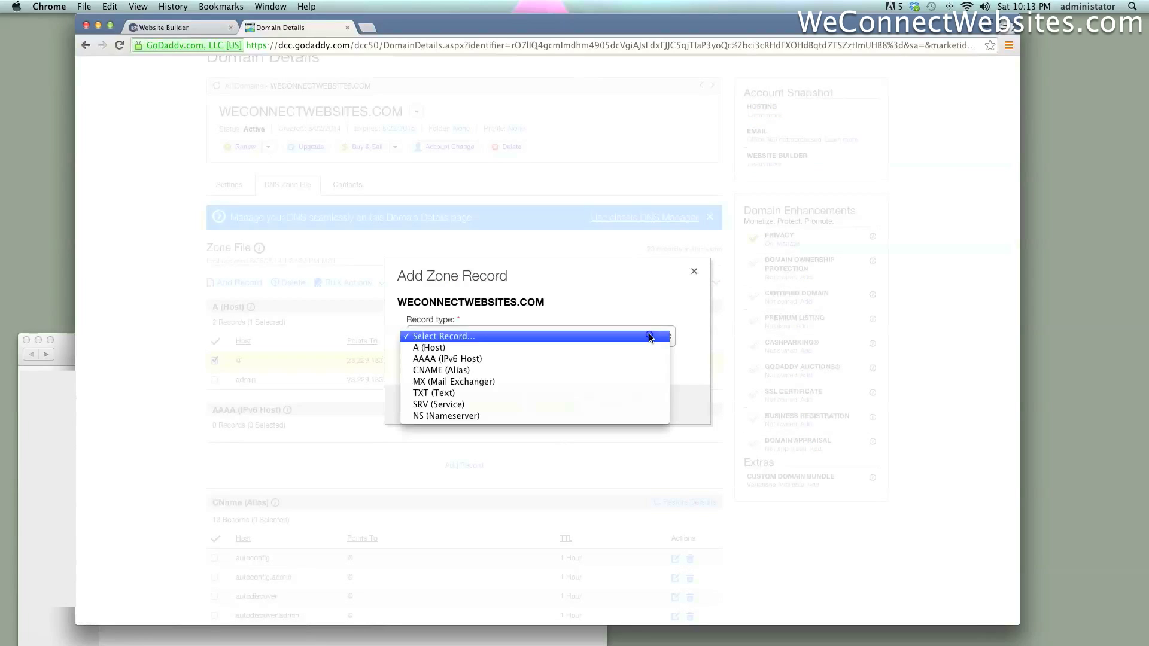
click(226, 315)
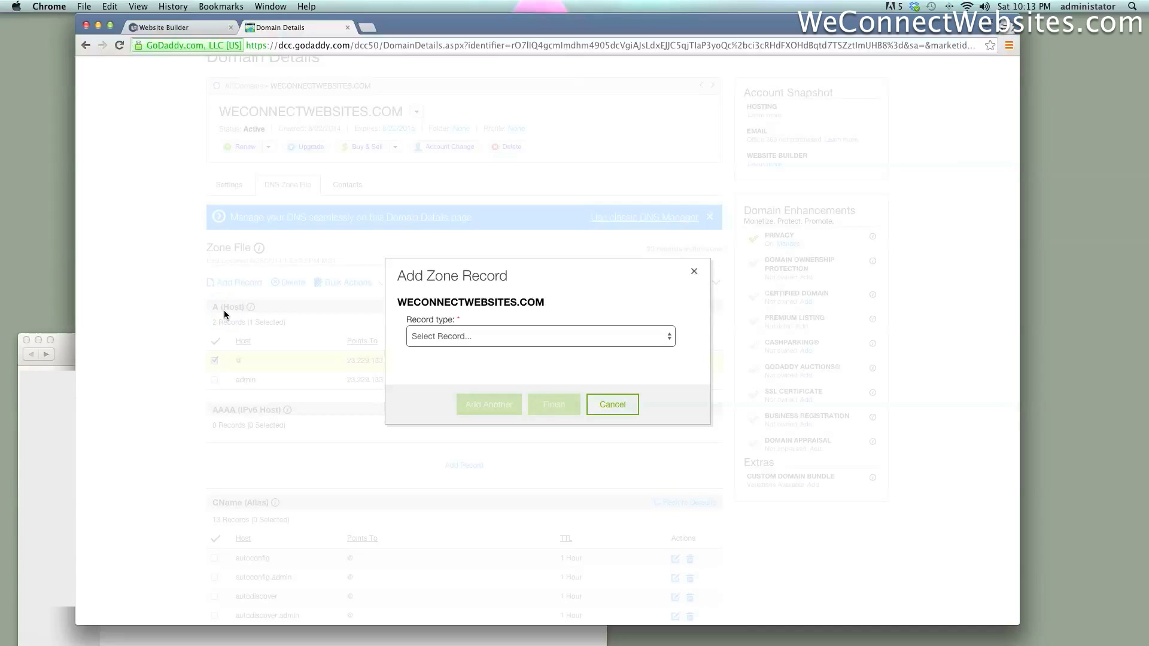
click(610, 342)
click(579, 347)
click(470, 327)
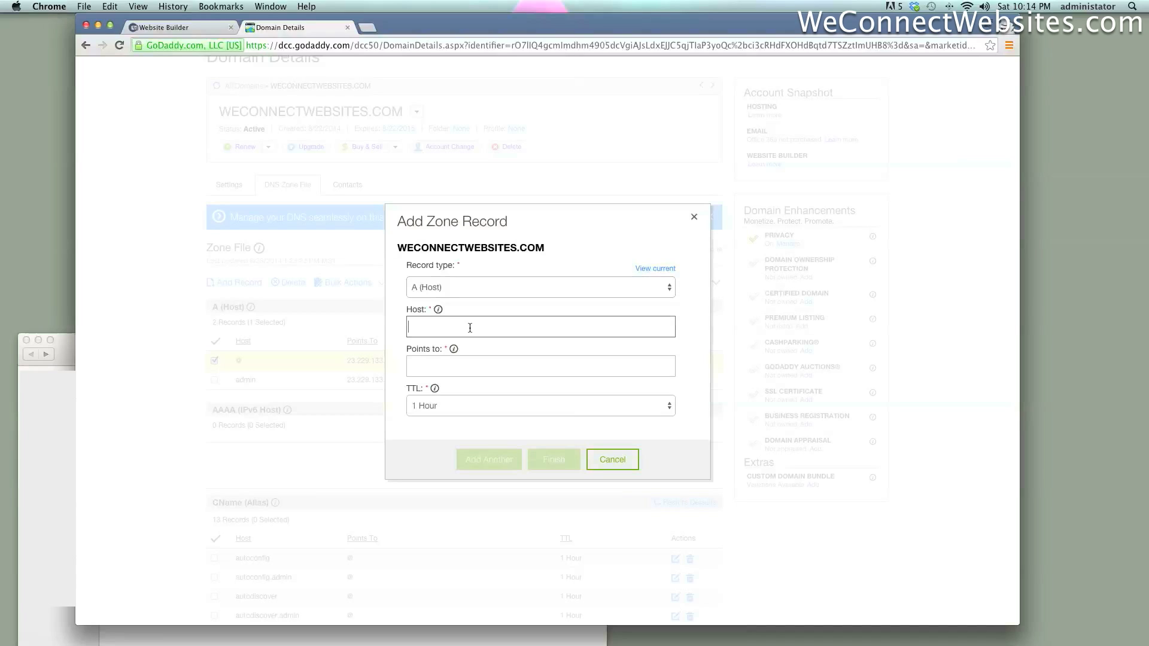
text(wsb)
click(451, 359)
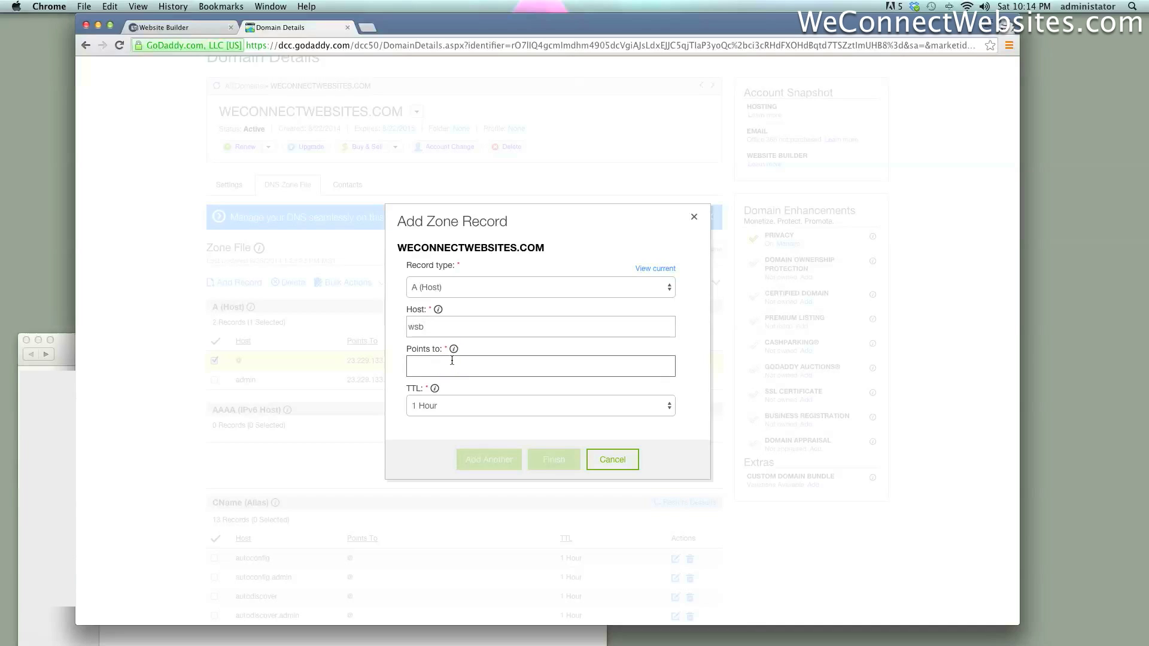
text(72.167.131.10)
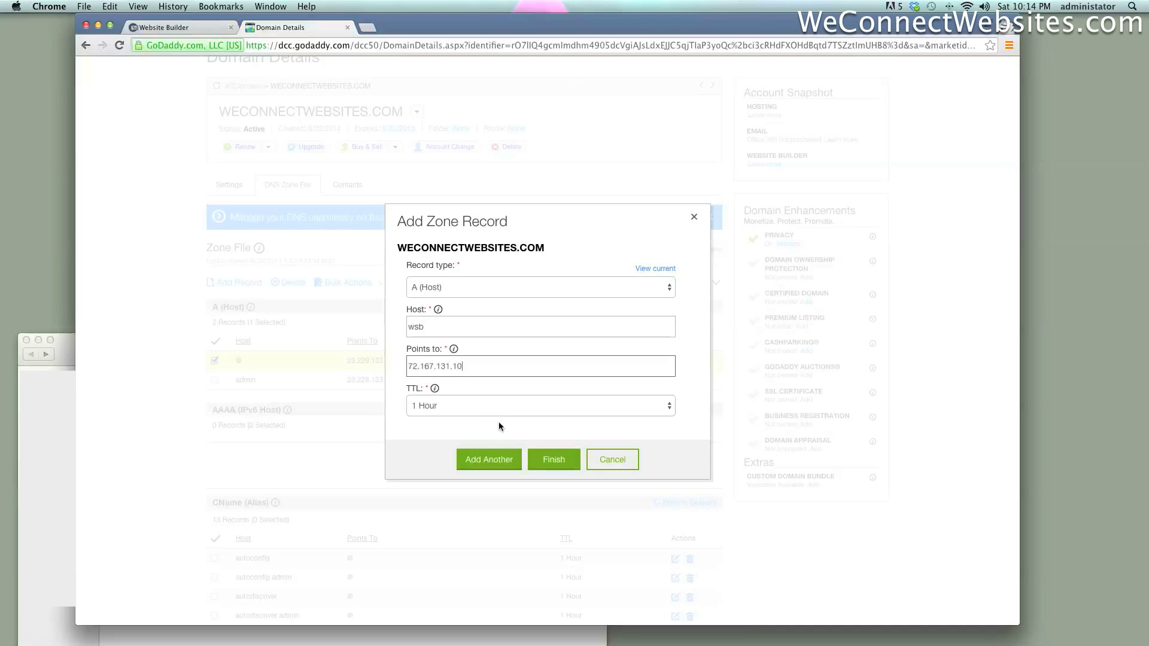
click(558, 460)
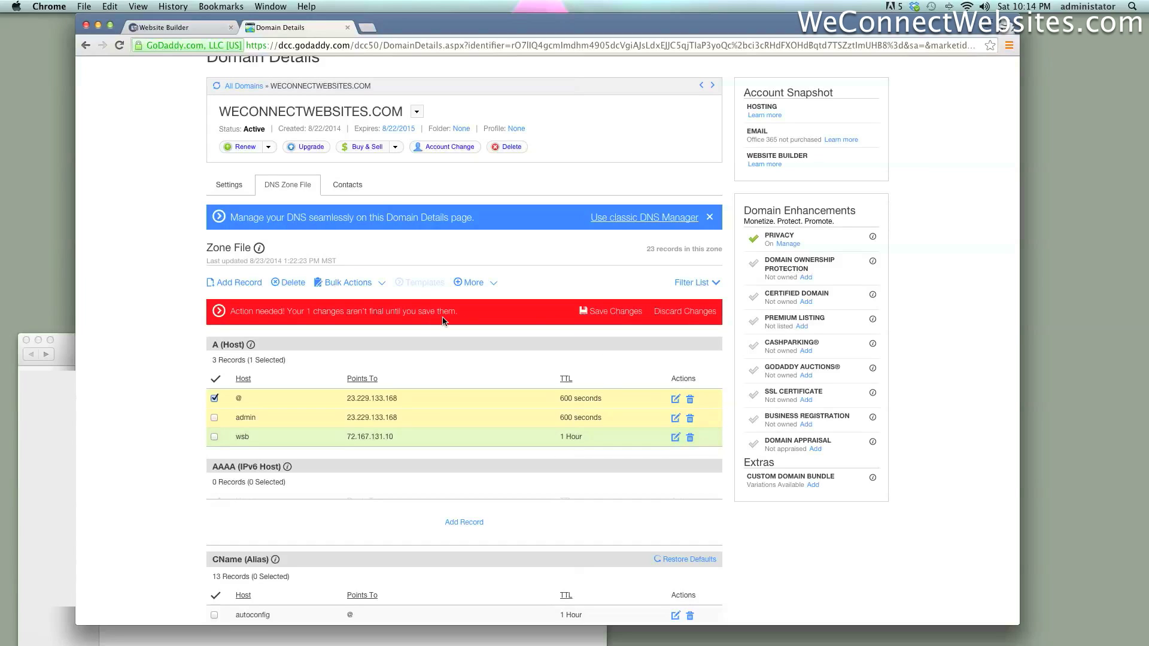
- Save the zone file and confirm the wsb record points to 72.167.131.10
click(615, 318)
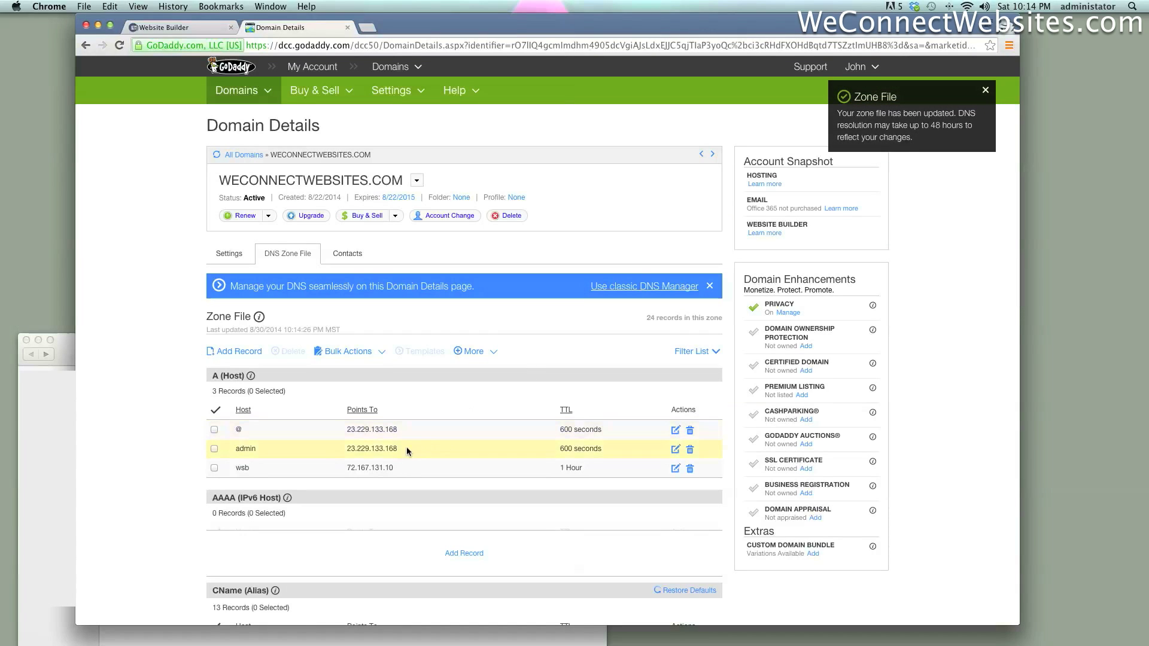
drag(405, 461, 443, 480)
click(373, 468)
click(380, 467)
click(383, 467)
drag(410, 467, 339, 469)
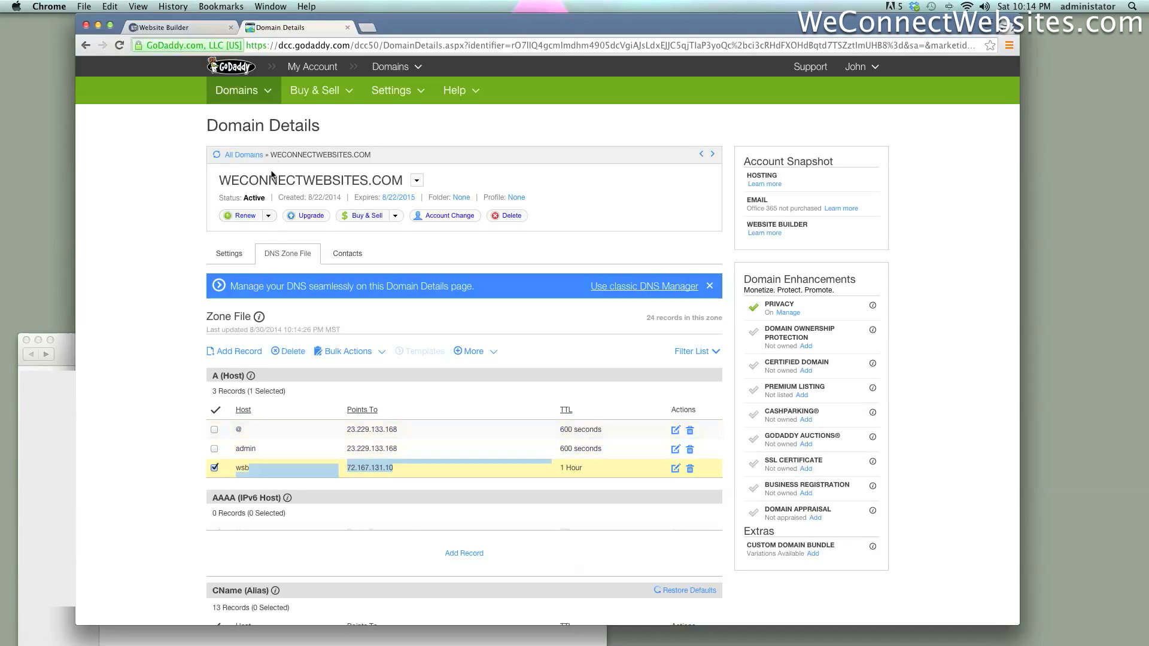
- Relaunch the Website Builder for wsb.weconnectwebsites.com from My Account
click(307, 70)
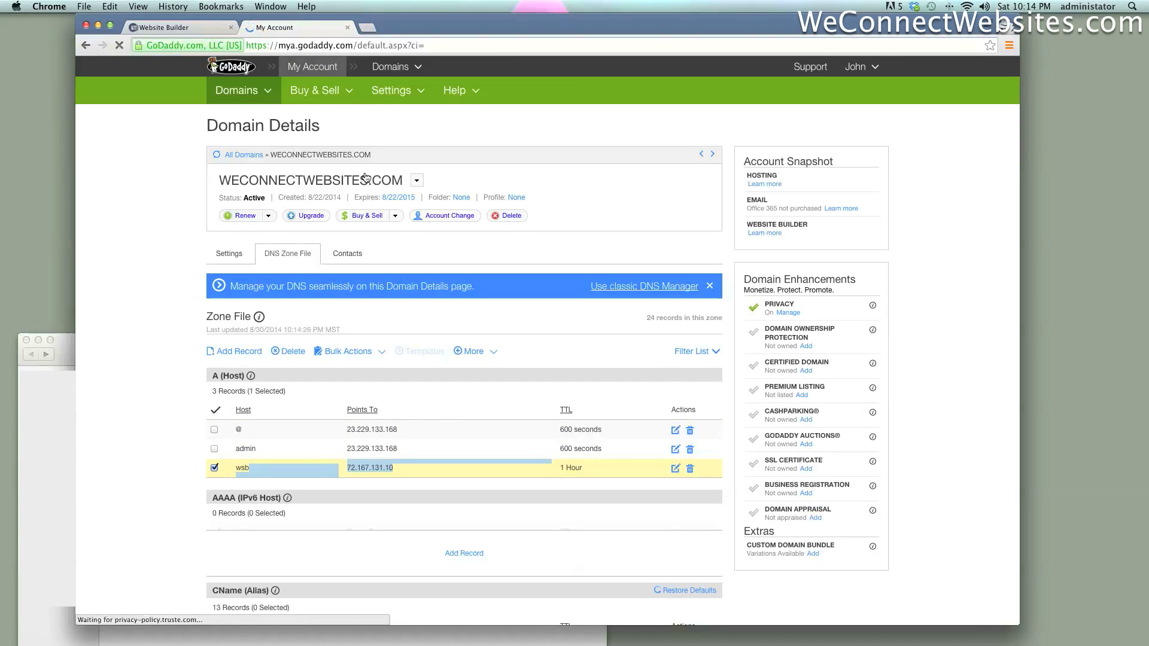
click(475, 400)
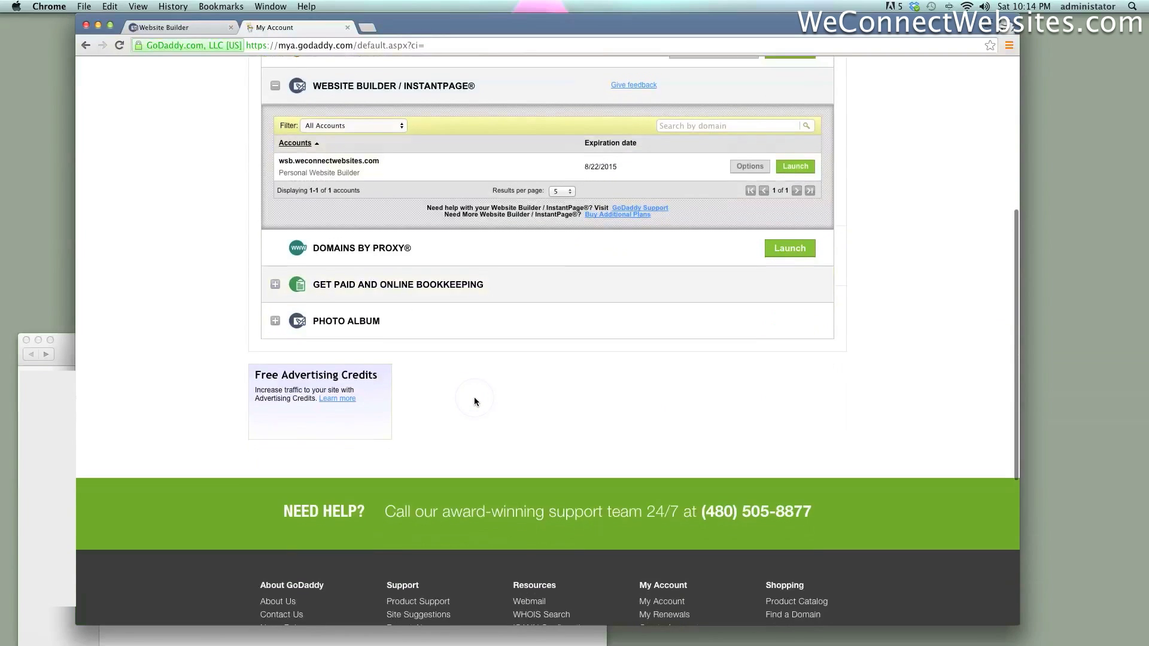
scroll(474, 400, down, 1)
click(793, 162)
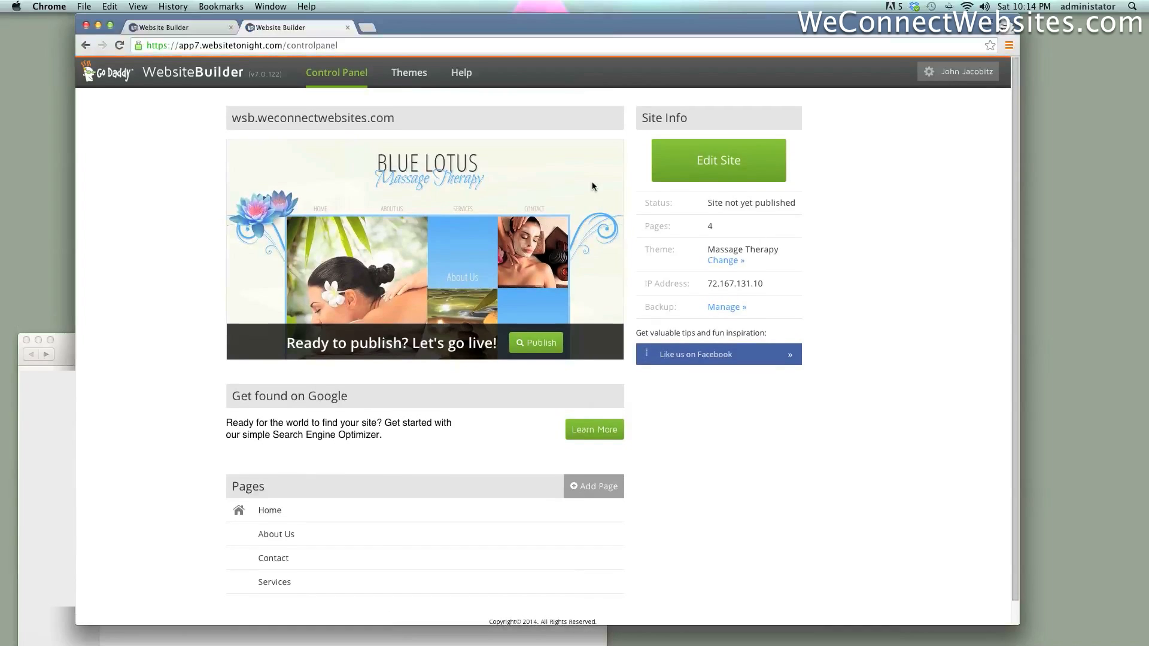
- Open the Massage Therapy site in the designer and start publishing it
drag(404, 122, 232, 118)
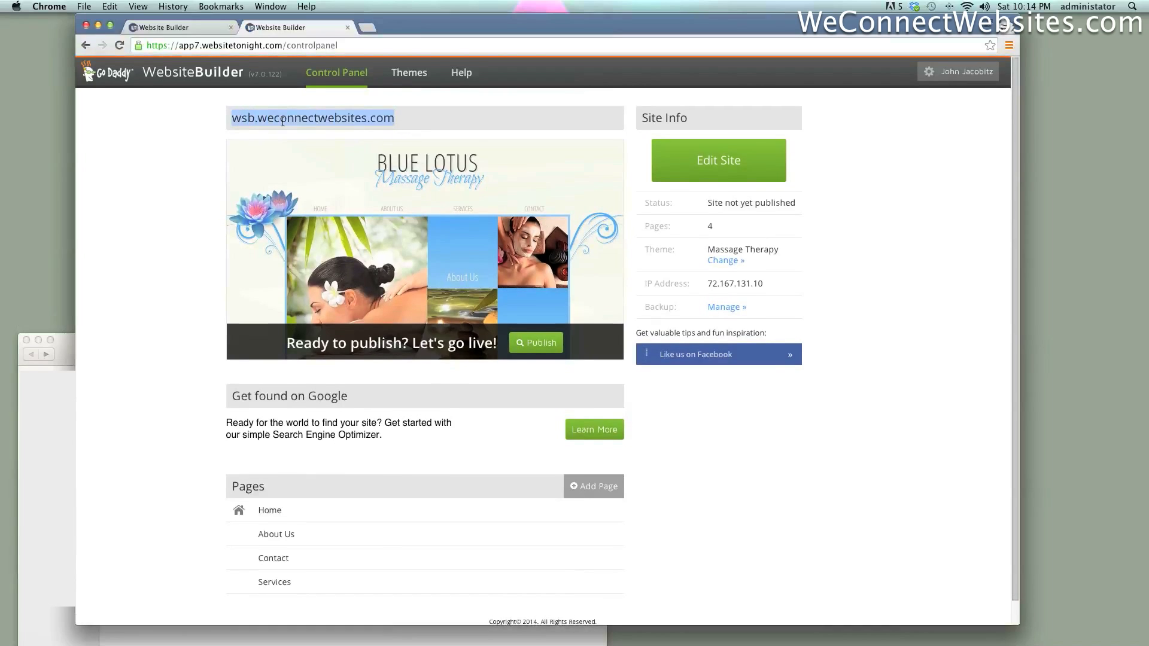
click(730, 163)
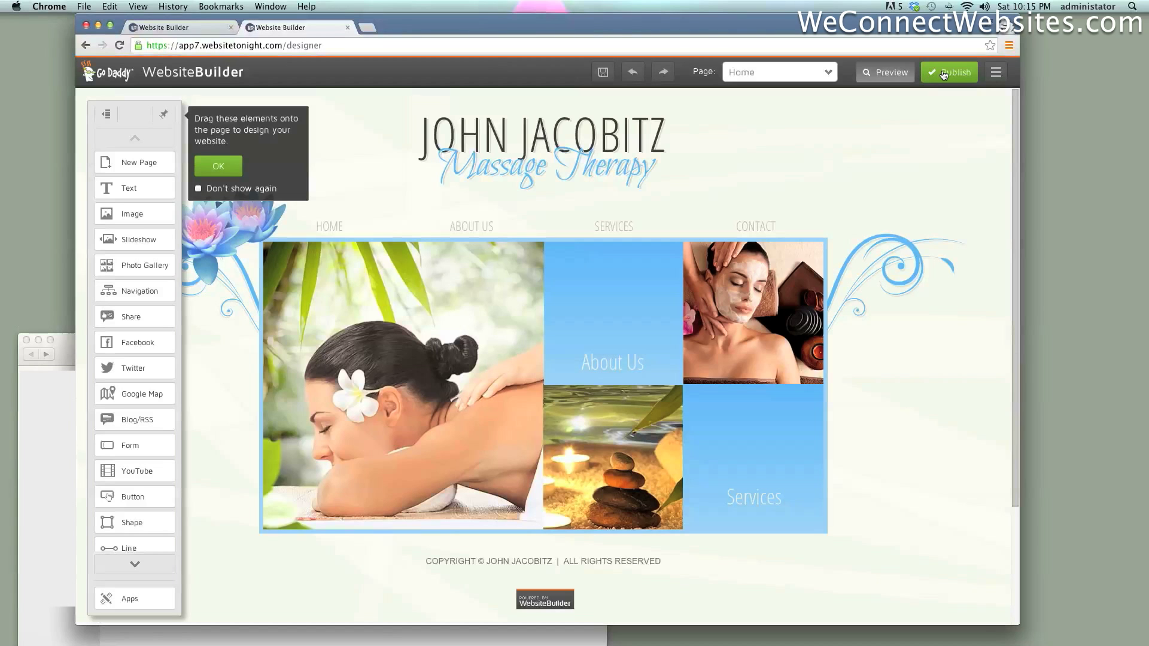
click(944, 74)
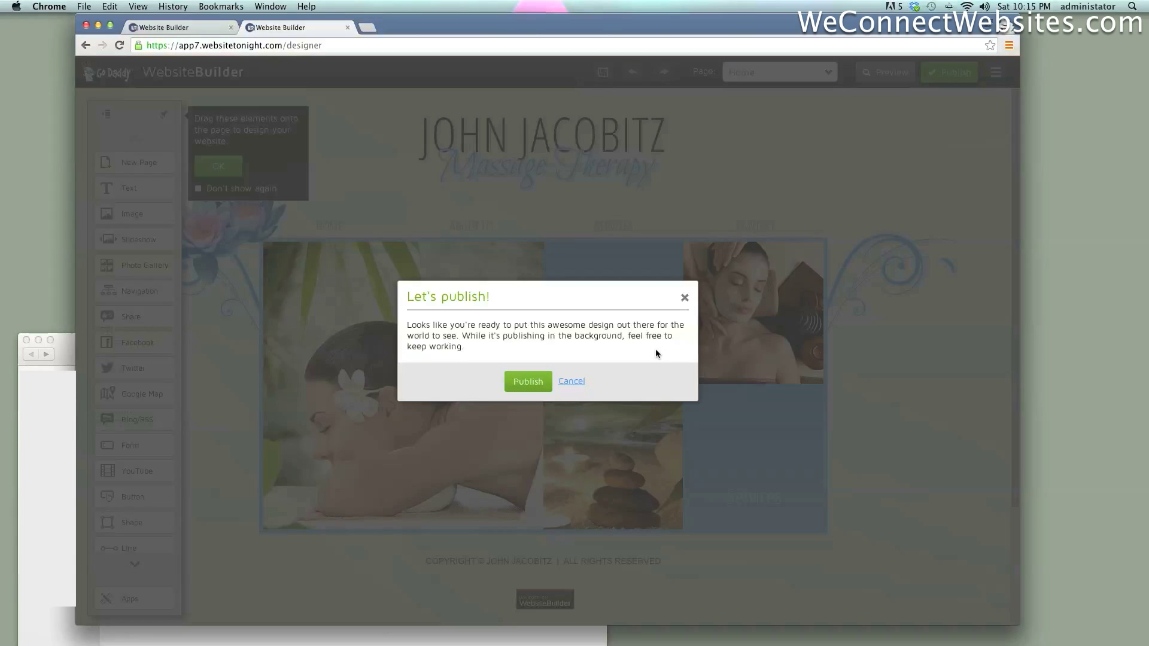
- Load wsb.weconnectwebsites.com in a new tab, showing the Coming Soon placeholder
click(366, 29)
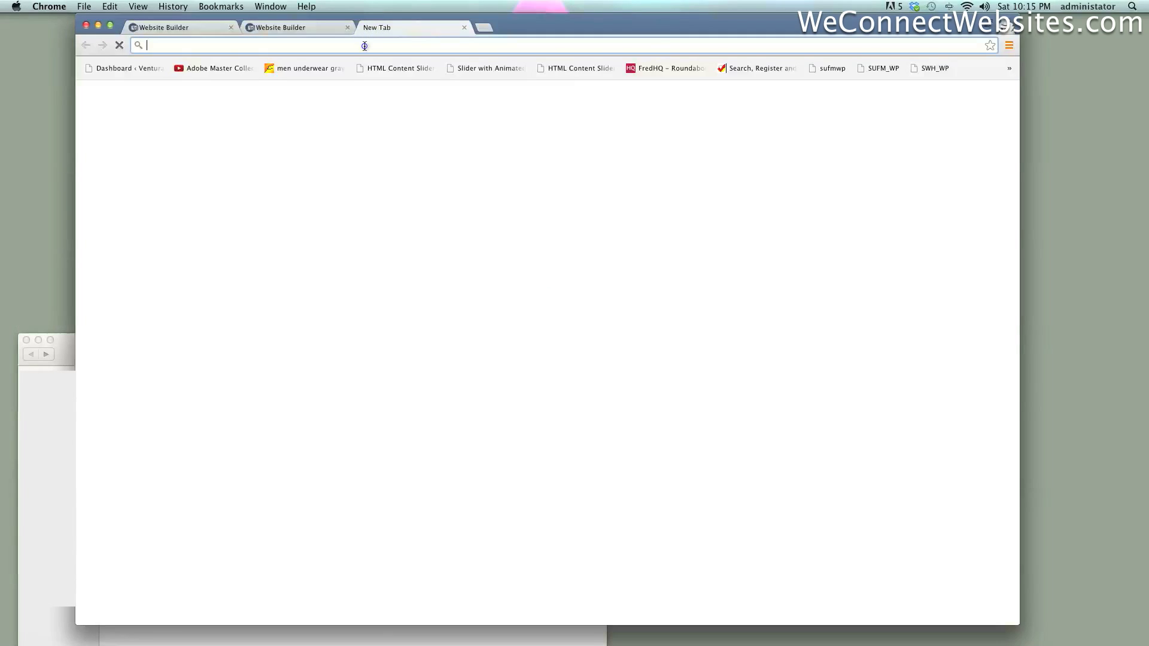
text(wsb)
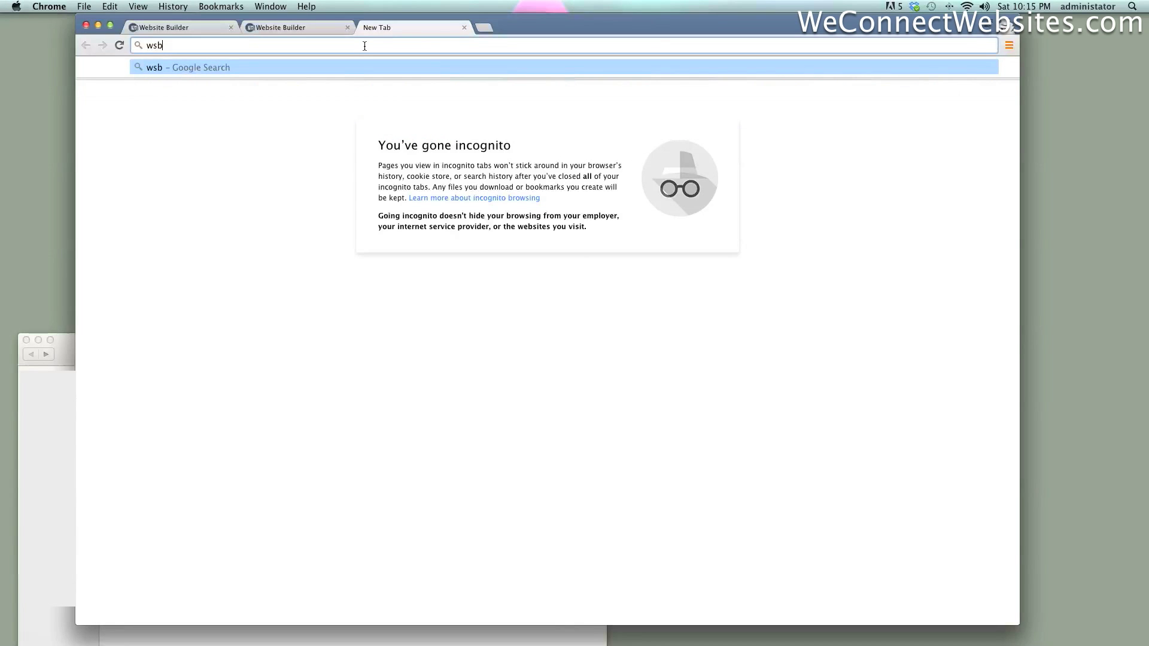
text(.)
click(313, 28)
click(207, 28)
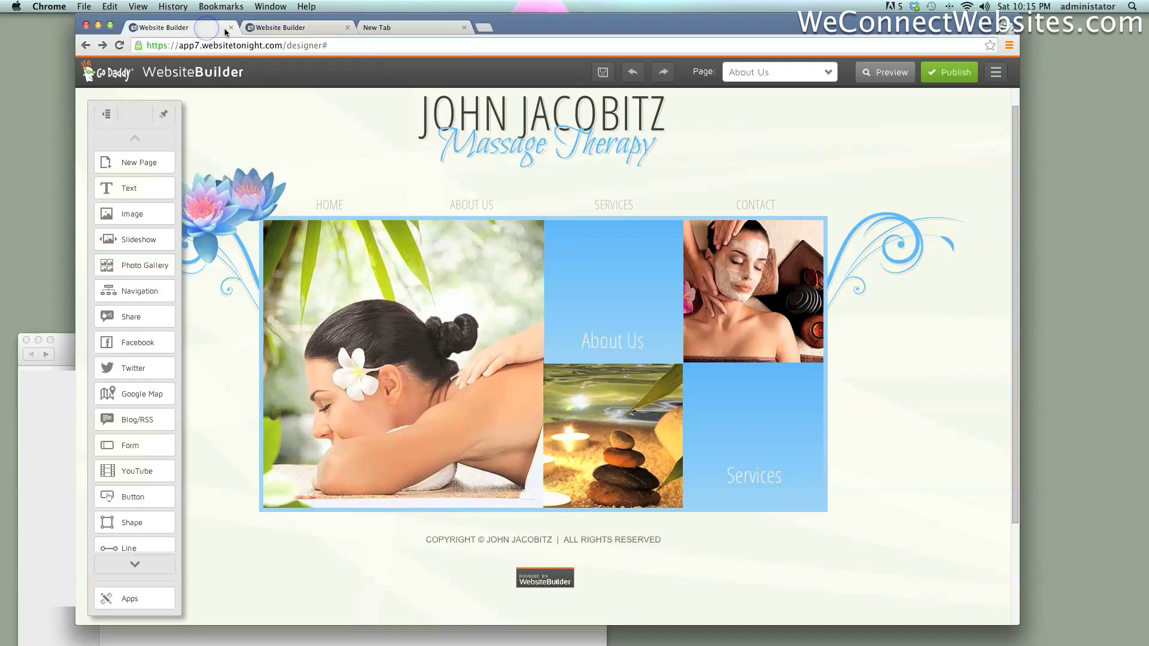
click(292, 27)
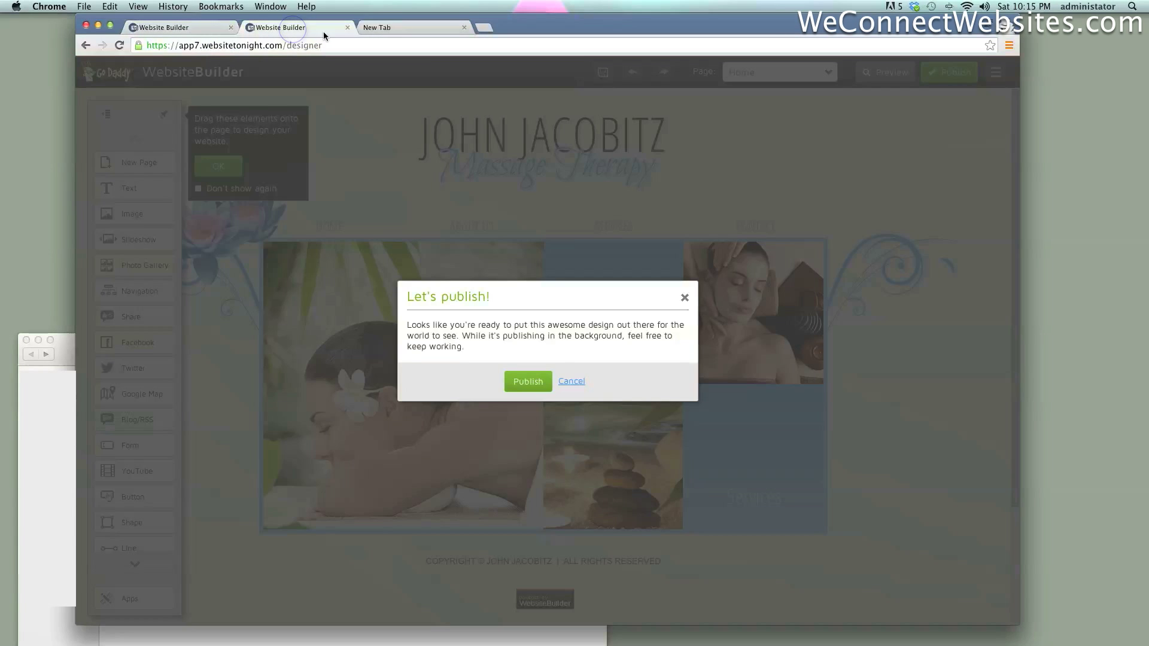
click(408, 27)
click(410, 44)
text(we)
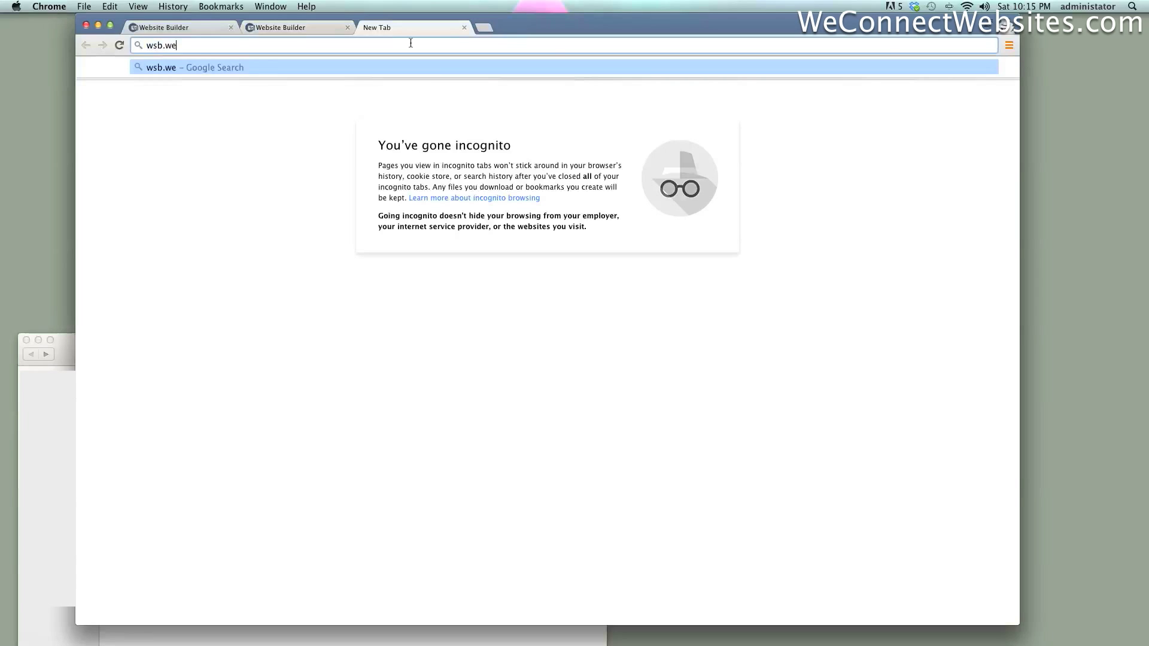
text(connectw)
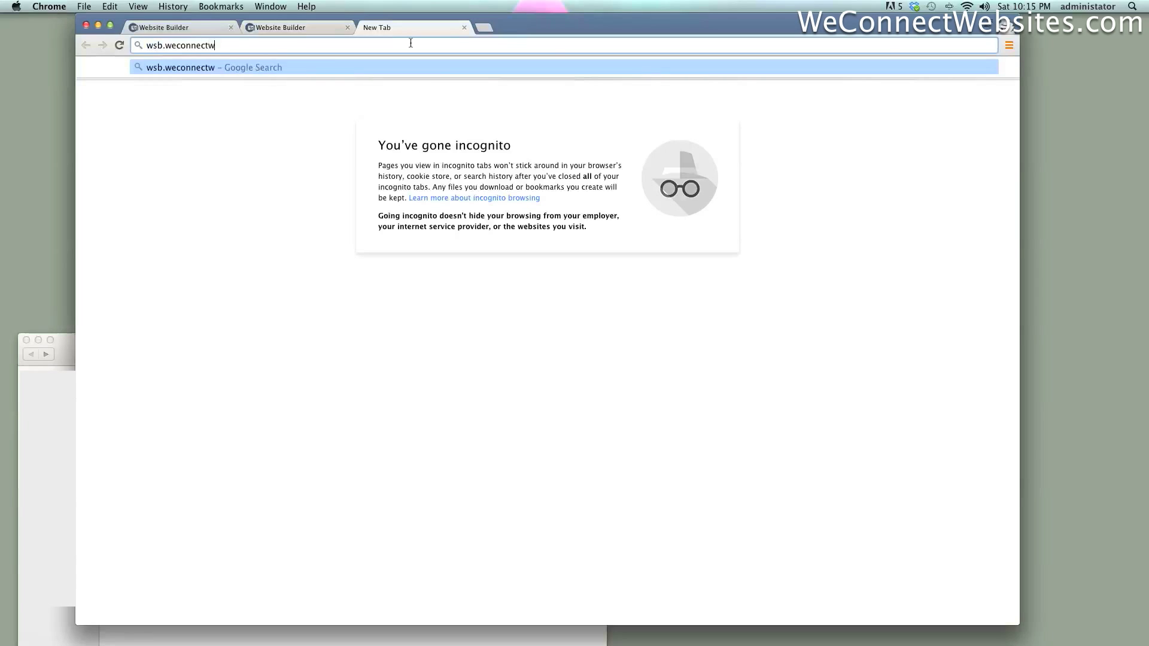
text(ebsites.co)
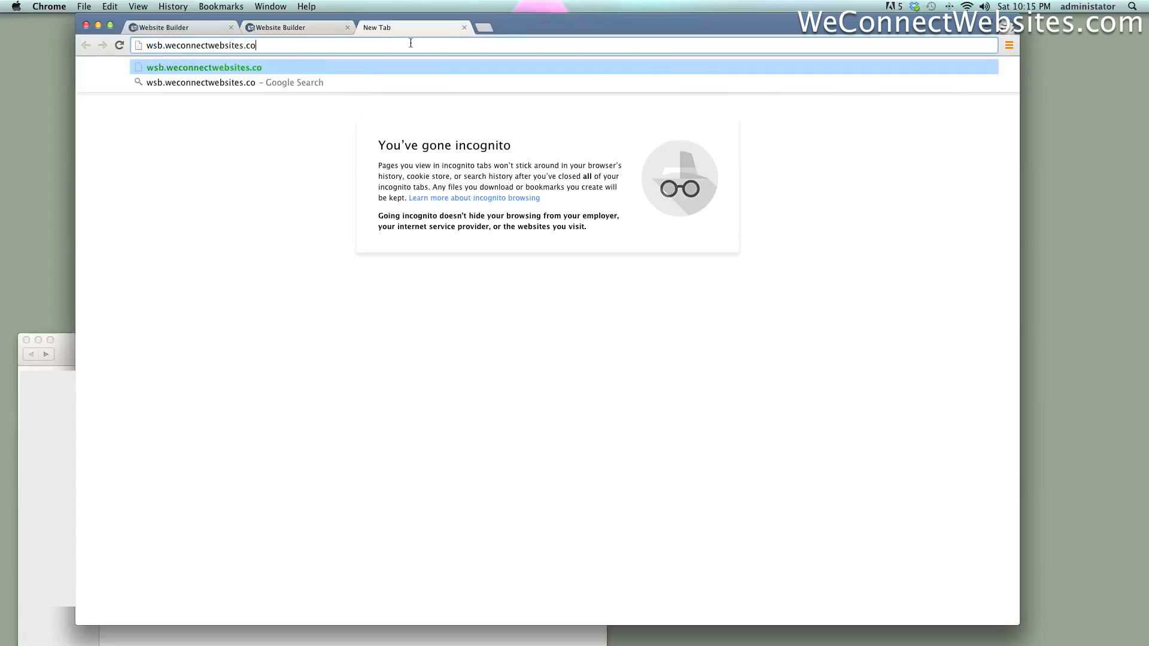
text(m)
key(Return)
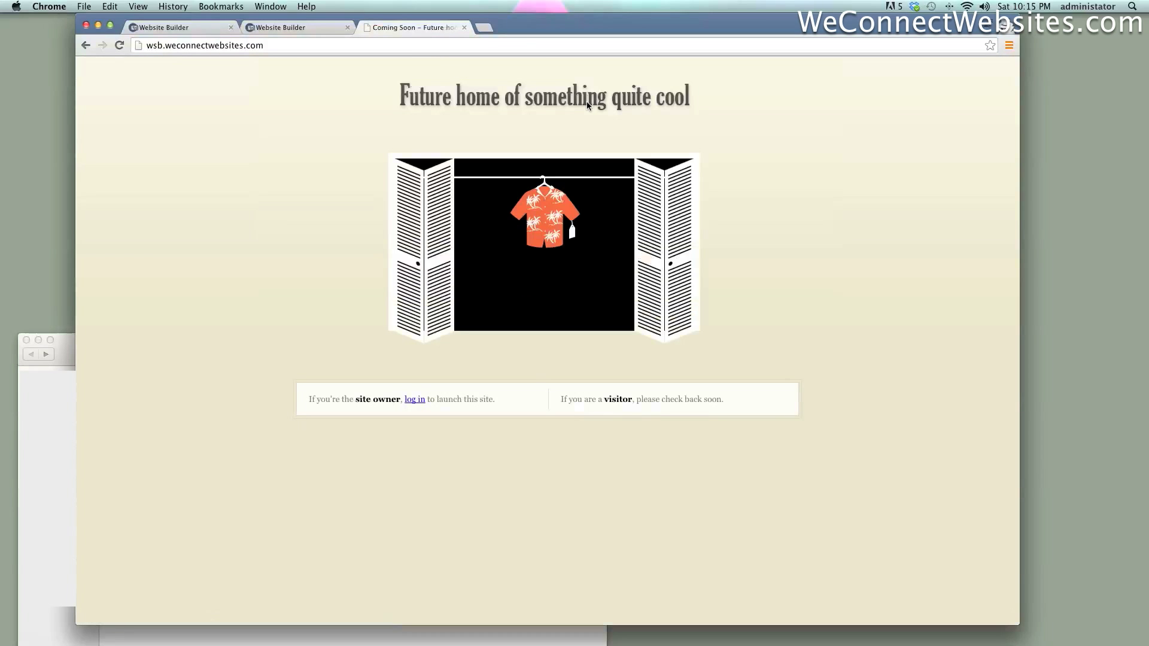
- Confirm Publish in the Let's publish! dialog and wait for the site-live message
click(698, 94)
click(287, 26)
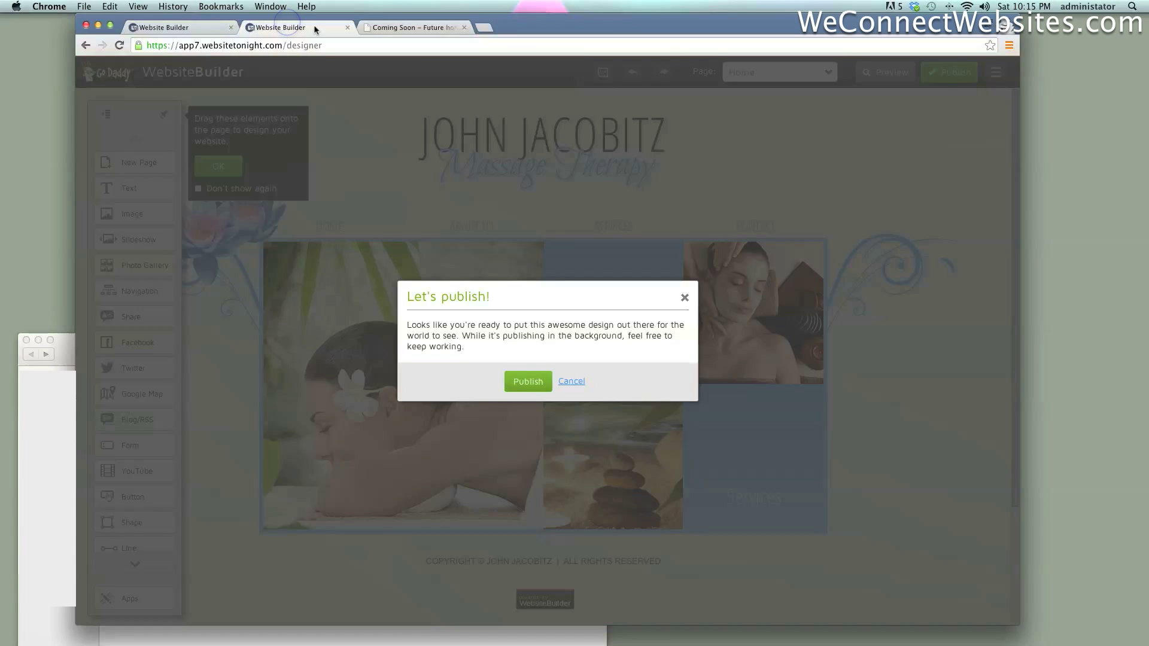
click(522, 380)
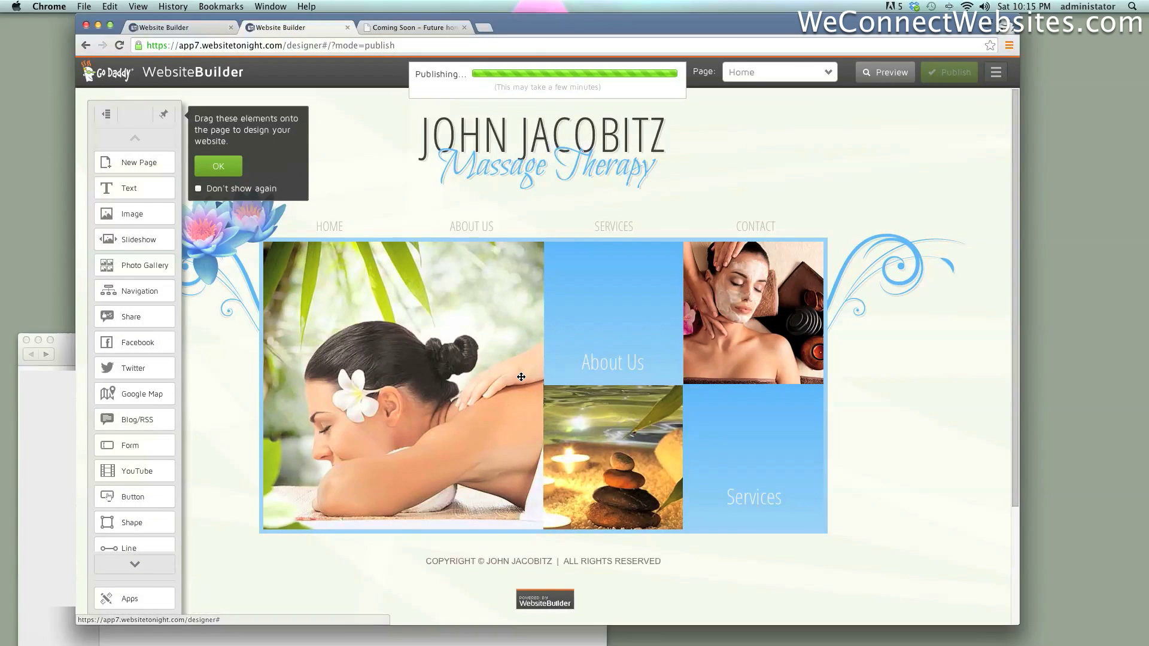
click(428, 27)
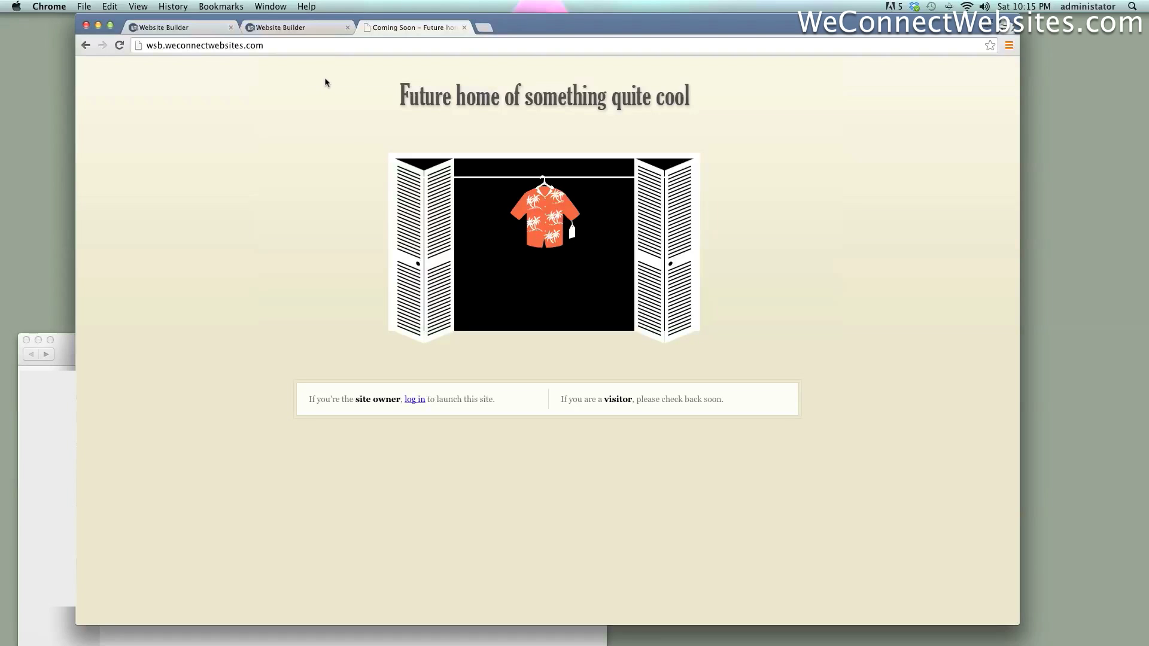
click(310, 30)
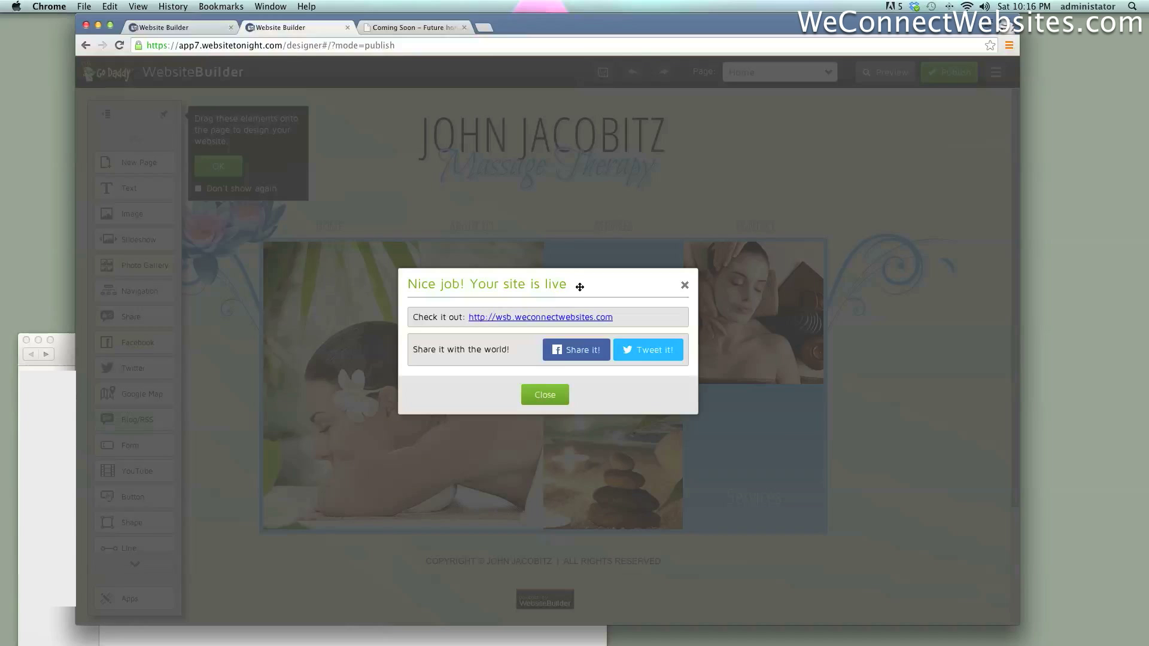
- Open the live site from the dialog link and view its About Us and Services pages
click(575, 317)
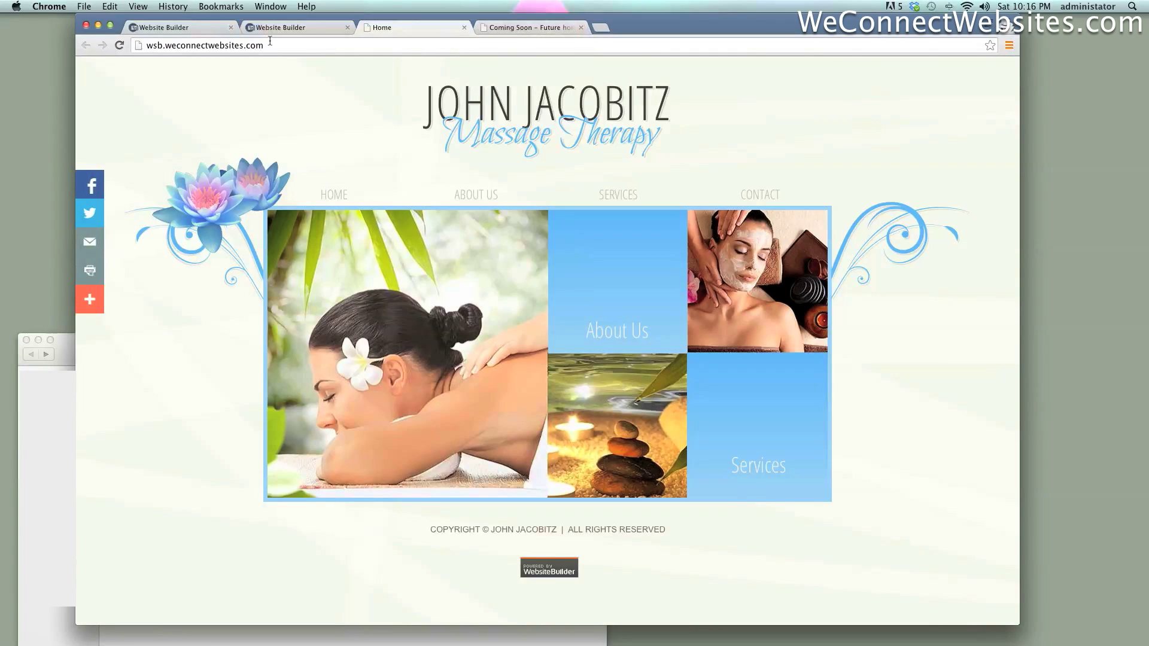
drag(270, 42, 158, 42)
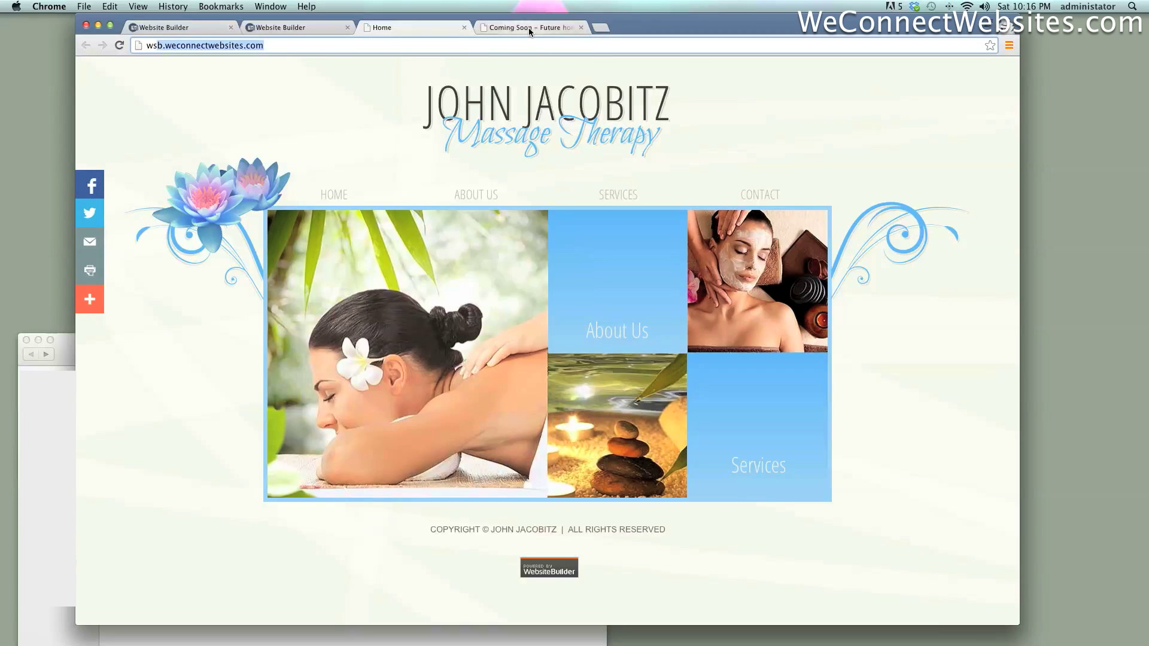
scroll(532, 148, down, 1)
click(479, 192)
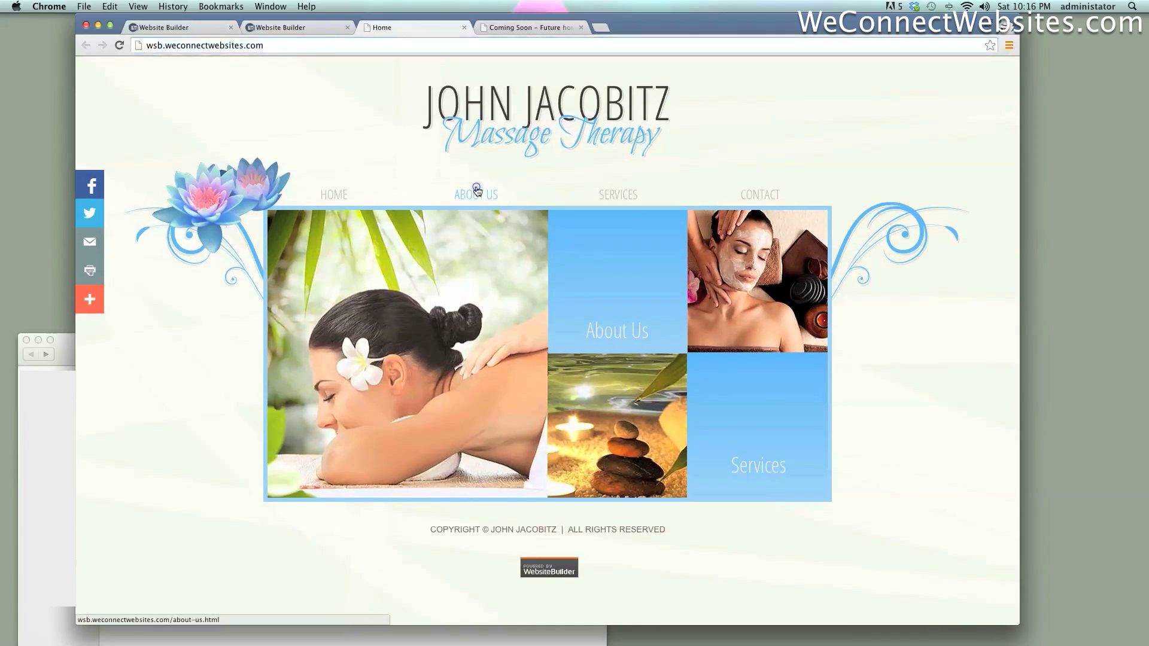
click(619, 194)
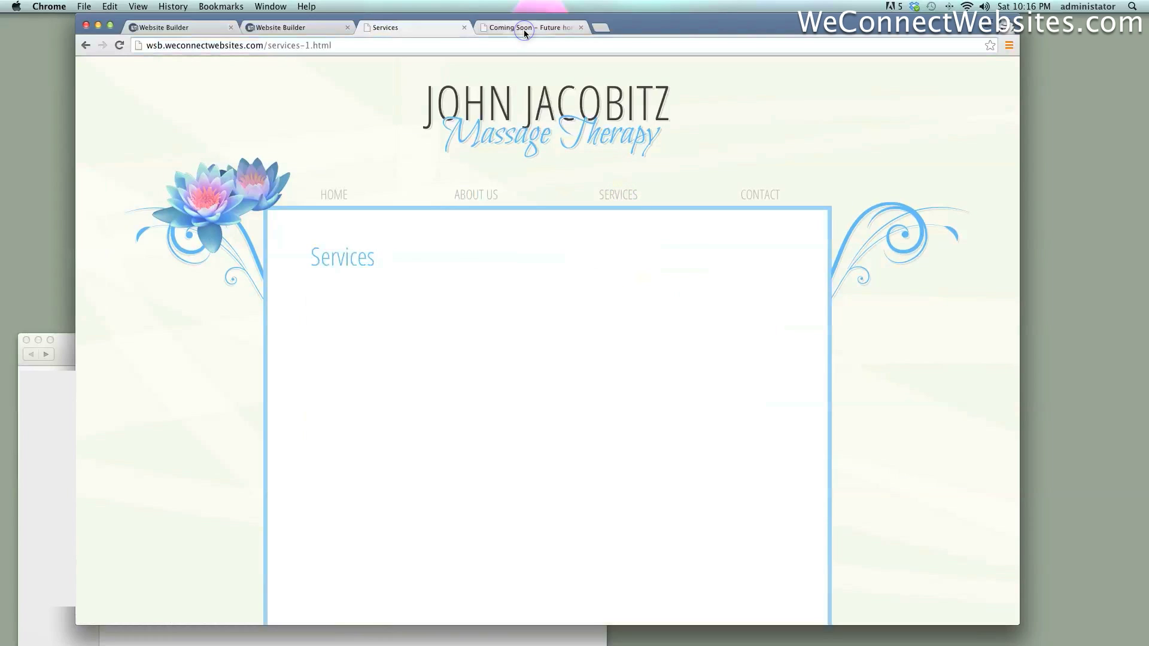
click(524, 29)
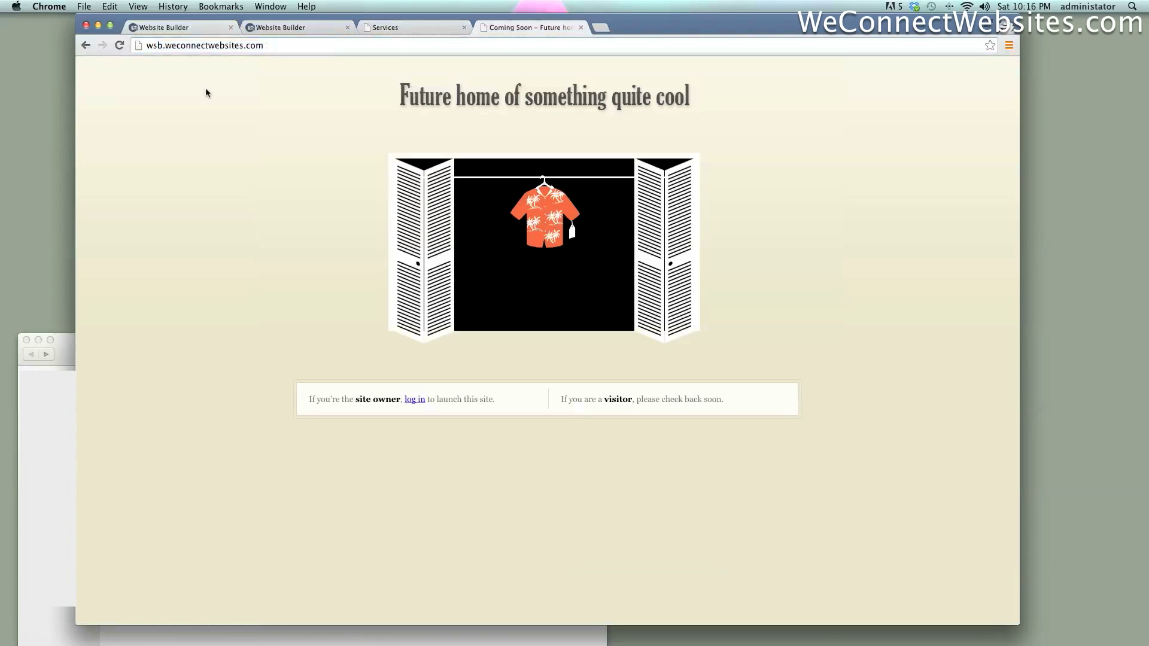
- Reload the Coming Soon tab to show the published site and view Contact and Home
click(120, 46)
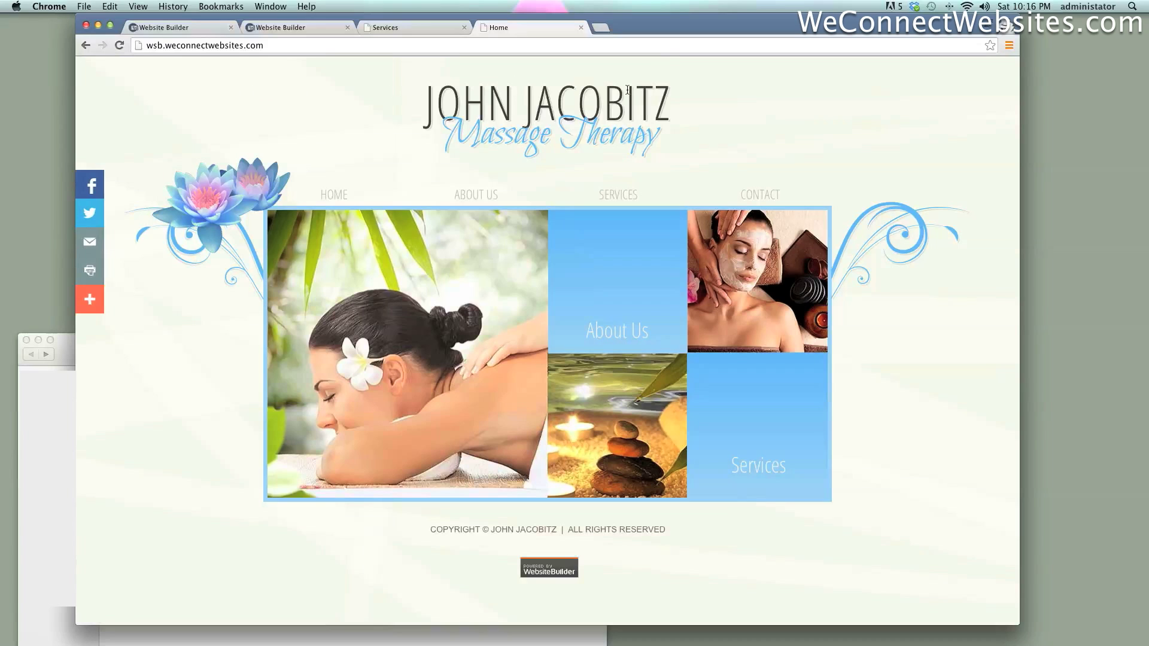
click(757, 201)
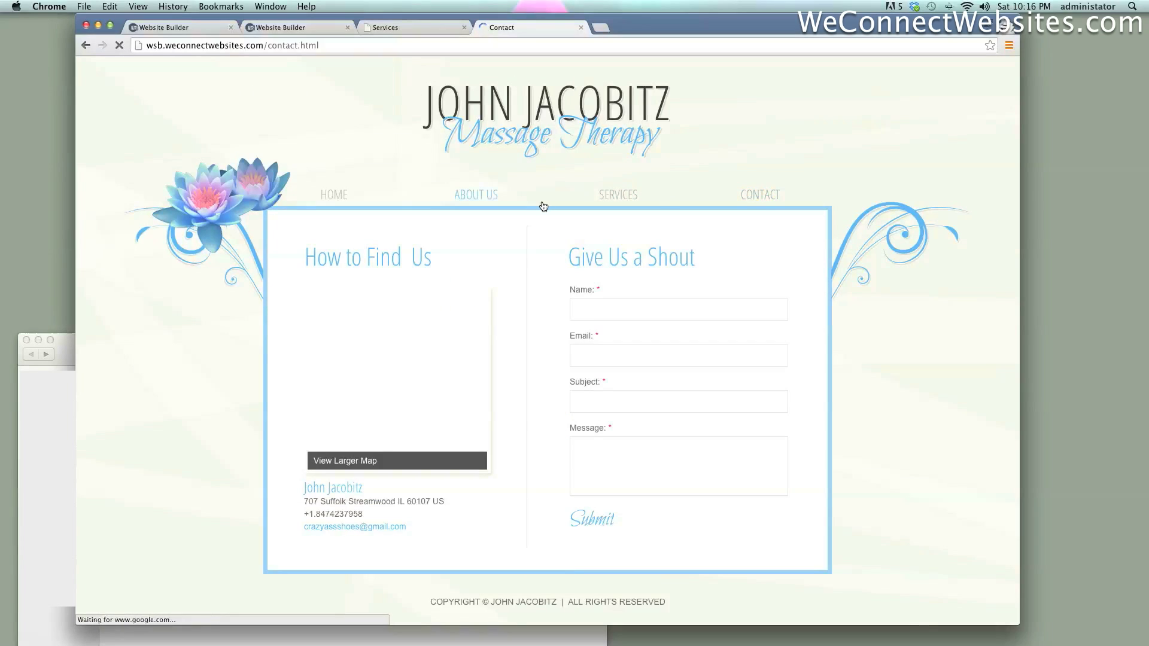
click(339, 199)
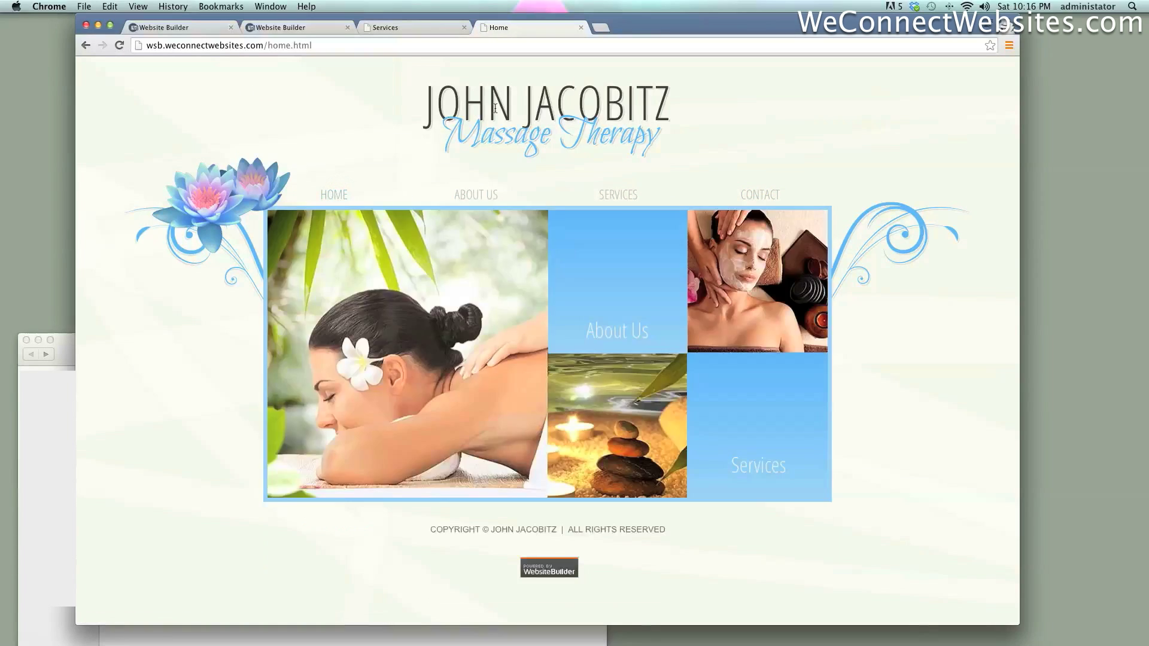
- Close the Home and Services tabs, returning to the Website Builder success message
click(581, 27)
click(463, 28)
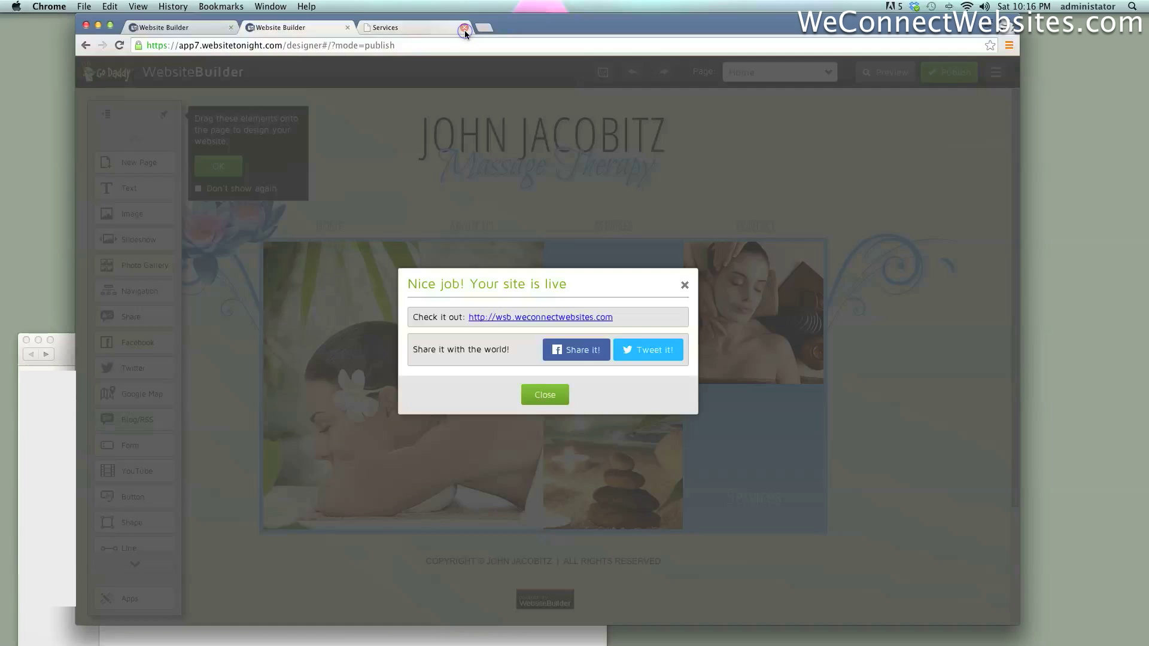
click(207, 28)
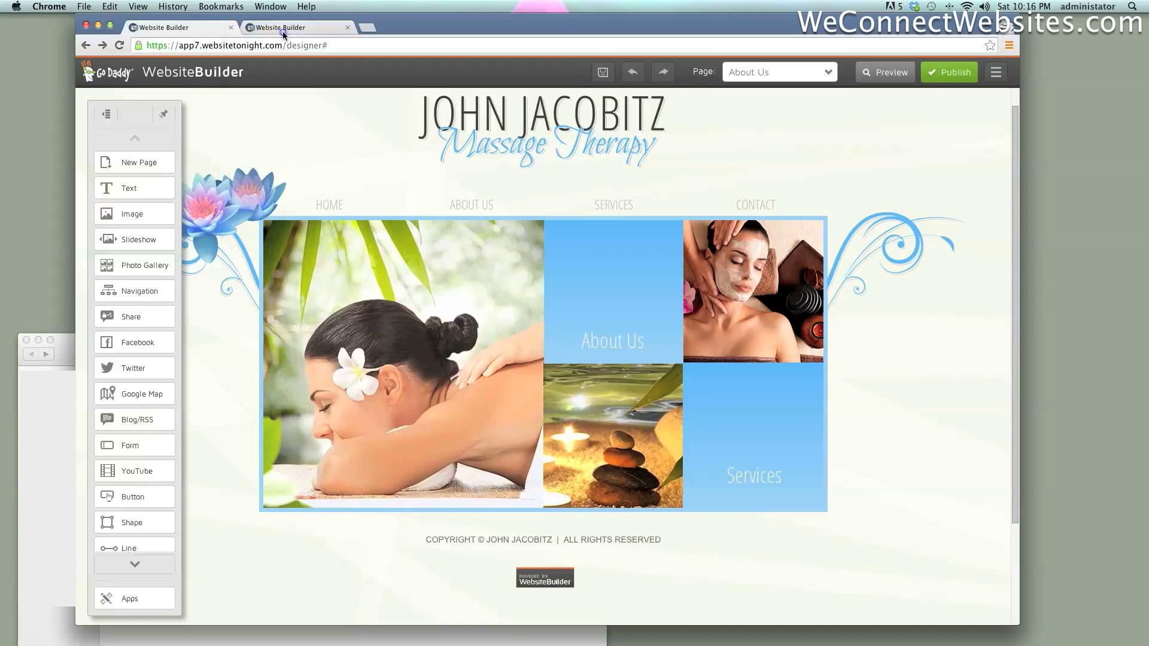
click(282, 27)
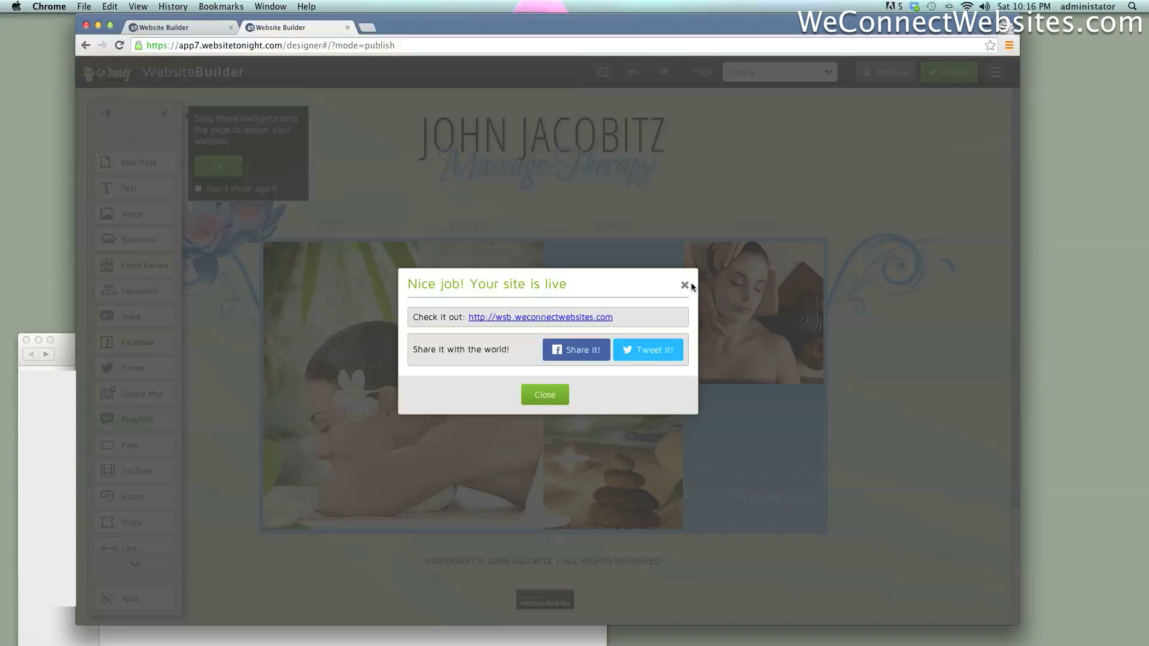